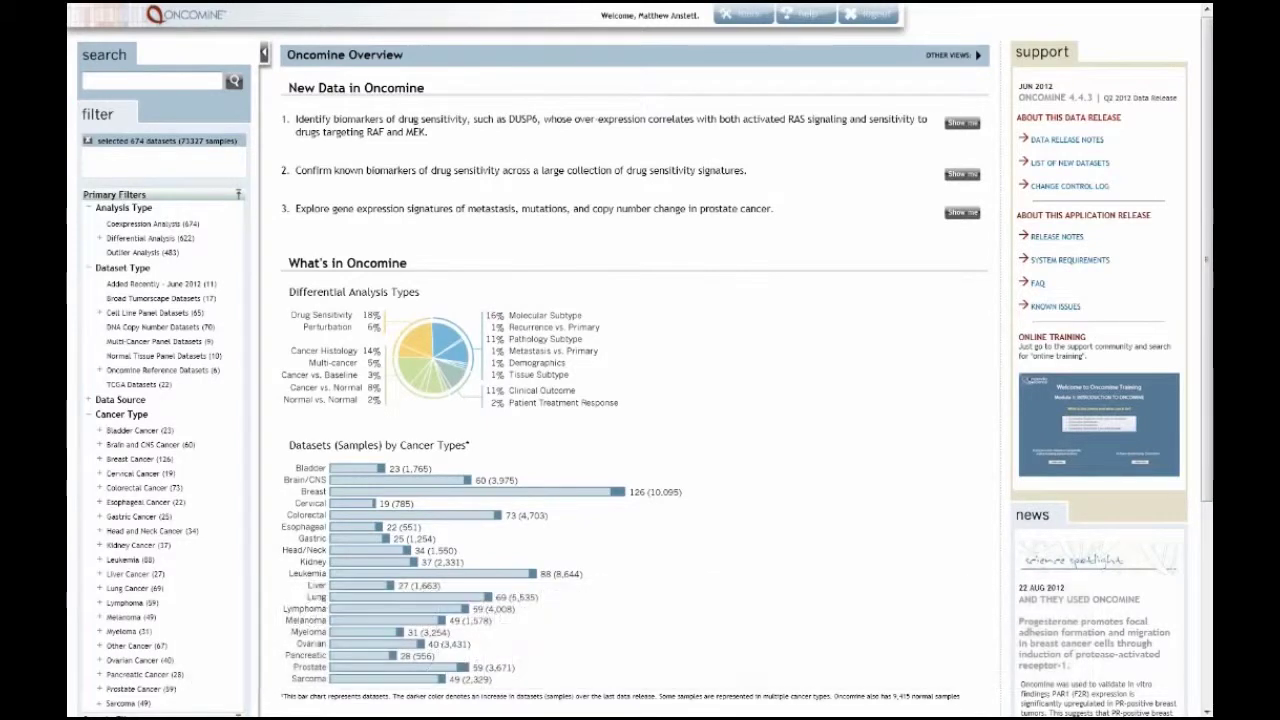
# - Look up "grasso" in the search to see the matching dataset names
pyautogui.click(142, 80)
pyautogui.write('grasso')
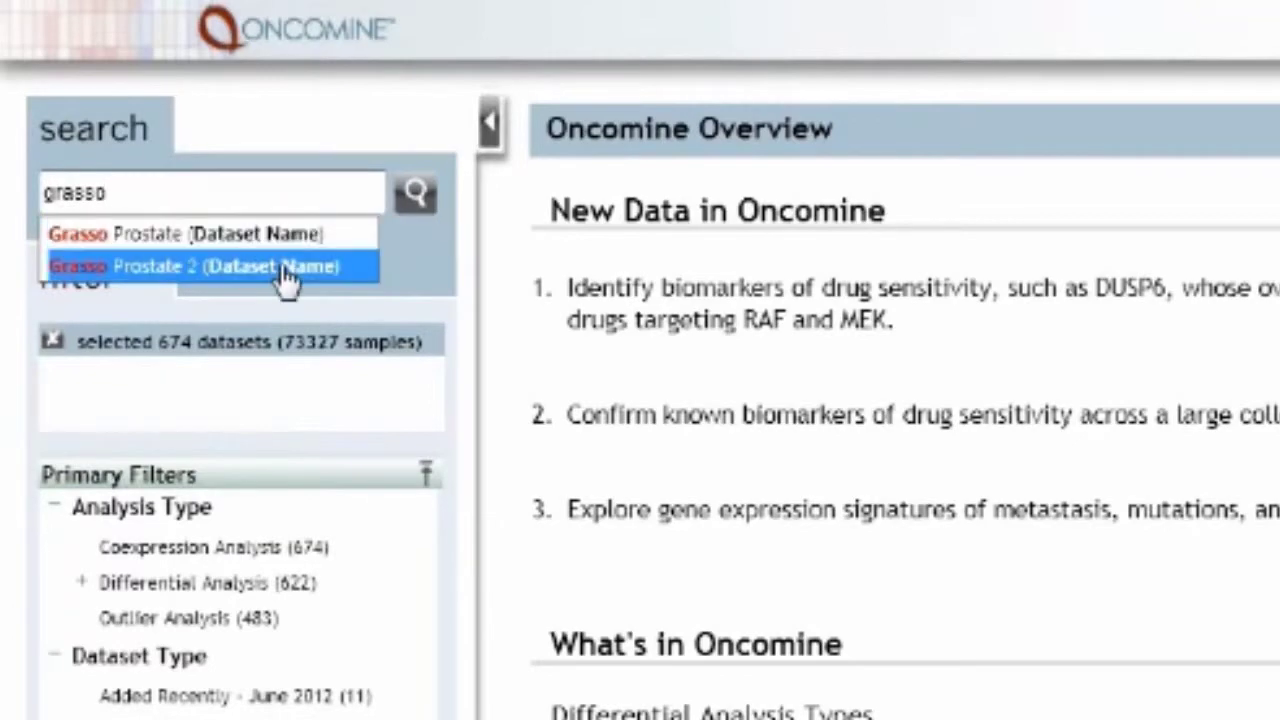
# - Filter the datasets by Added Recently - June 2012, cancer type Prostate Cancer and sample type Clinical Specimen
pyautogui.click(210, 697)
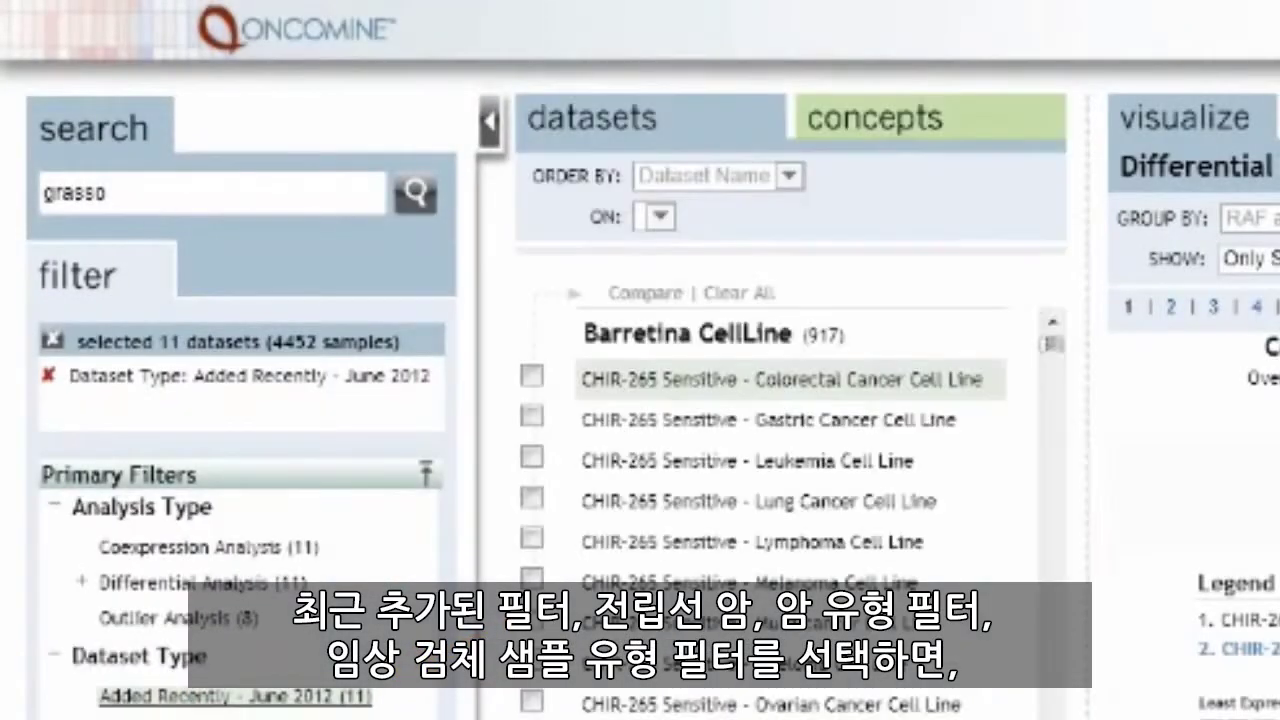
pyautogui.scroll(-10, 190, 680)
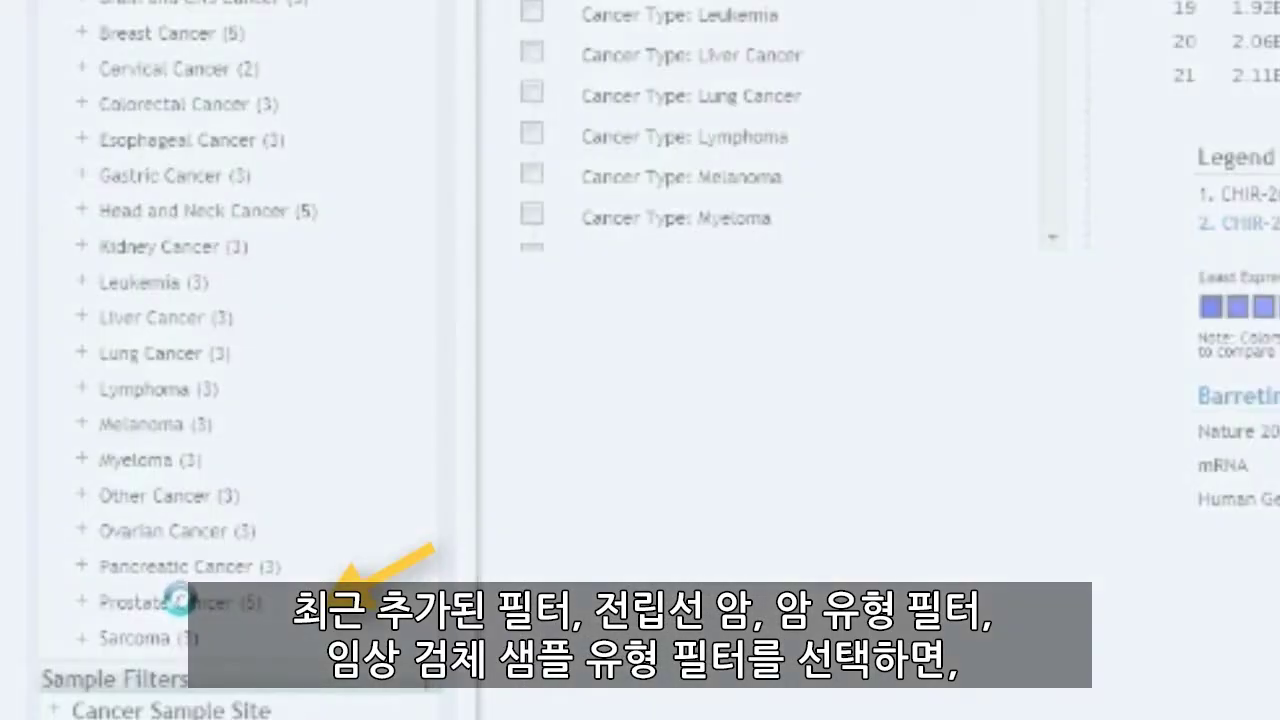
pyautogui.click(180, 600)
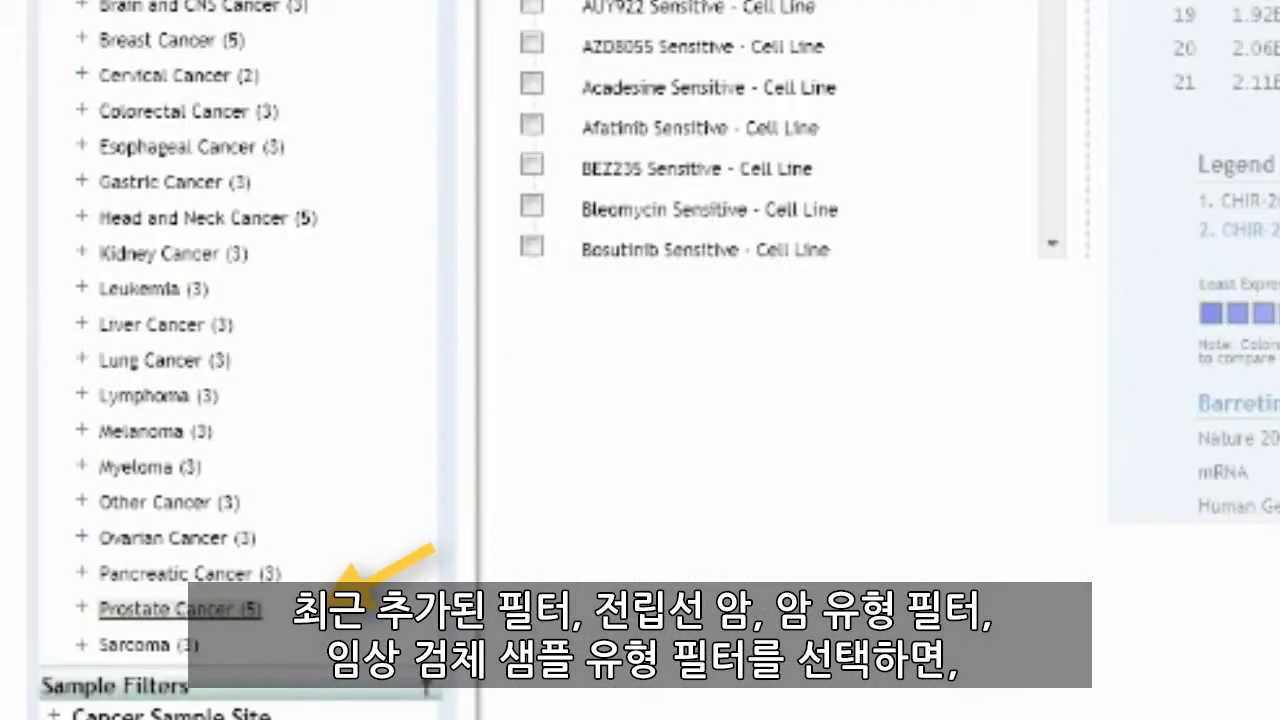
pyautogui.scroll(-5, 200, 400)
pyautogui.click(118, 572)
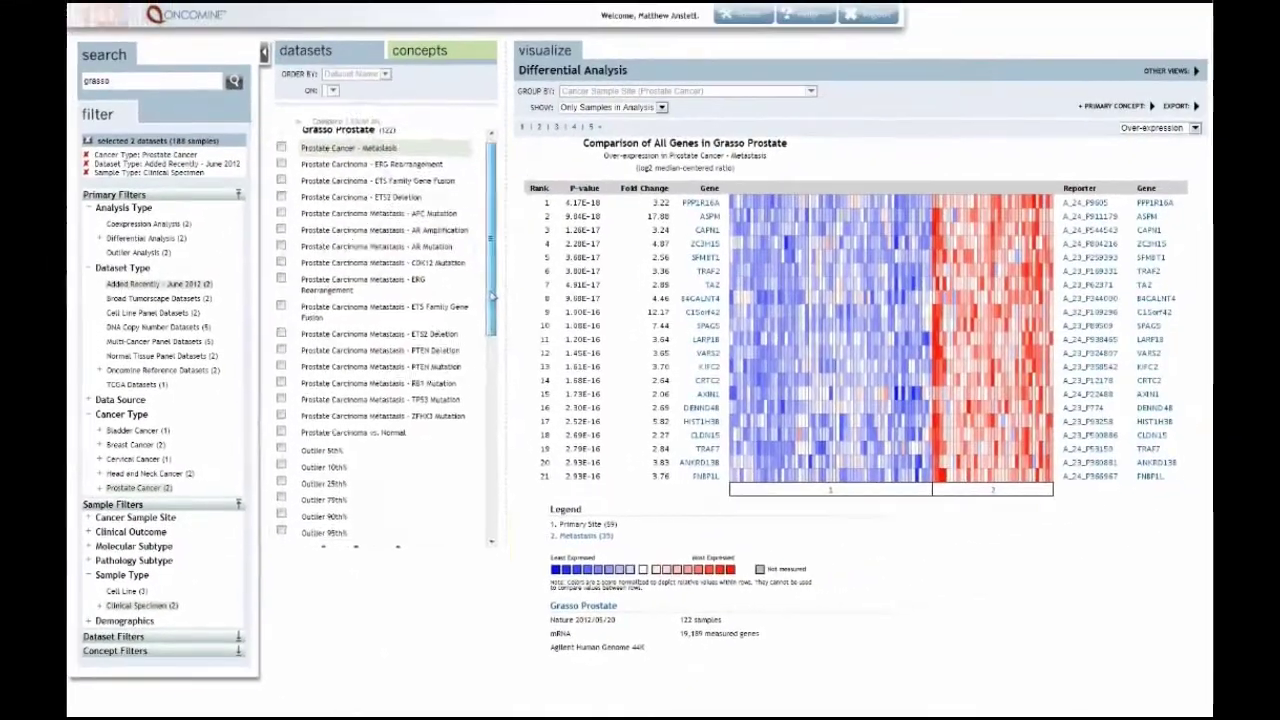
# - Open the Grasso Prostate analysis Prostate Carcinoma Metastasis - CDK12 Mutation and make its Top 5% Over-expressed genes the primary concept
pyautogui.scroll(-5, 491, 452)
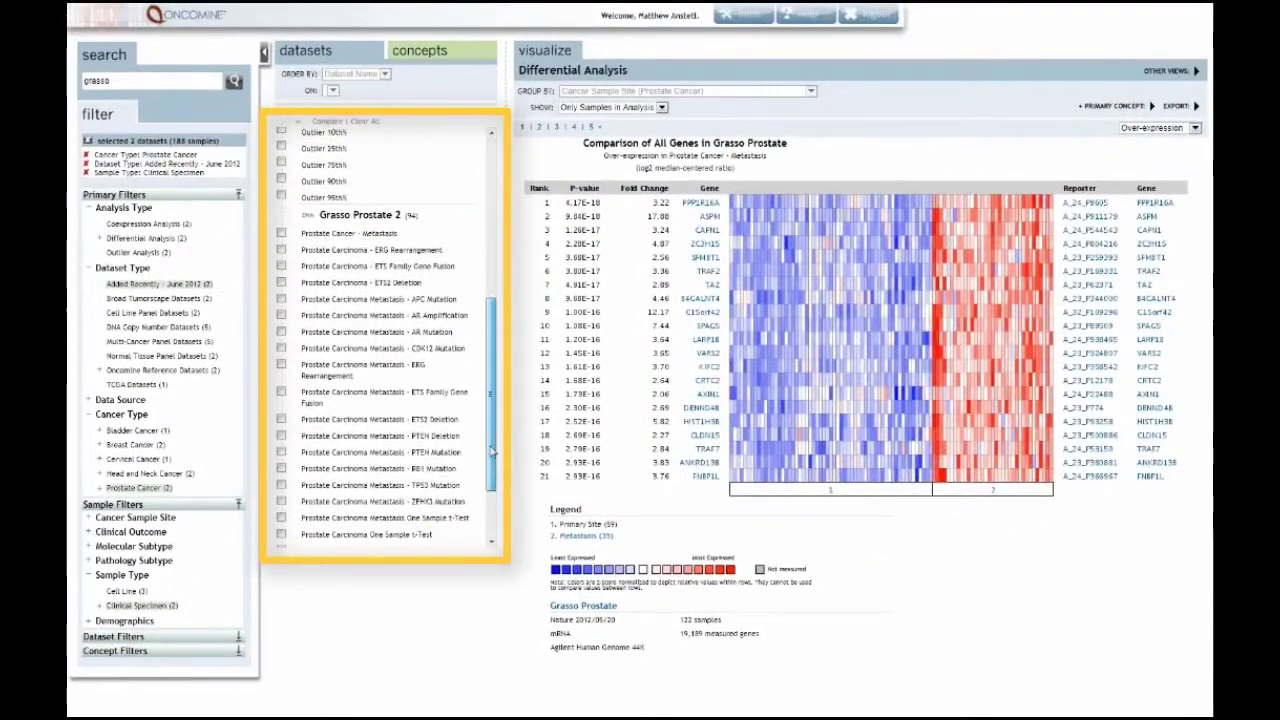
pyautogui.scroll(5, 491, 452)
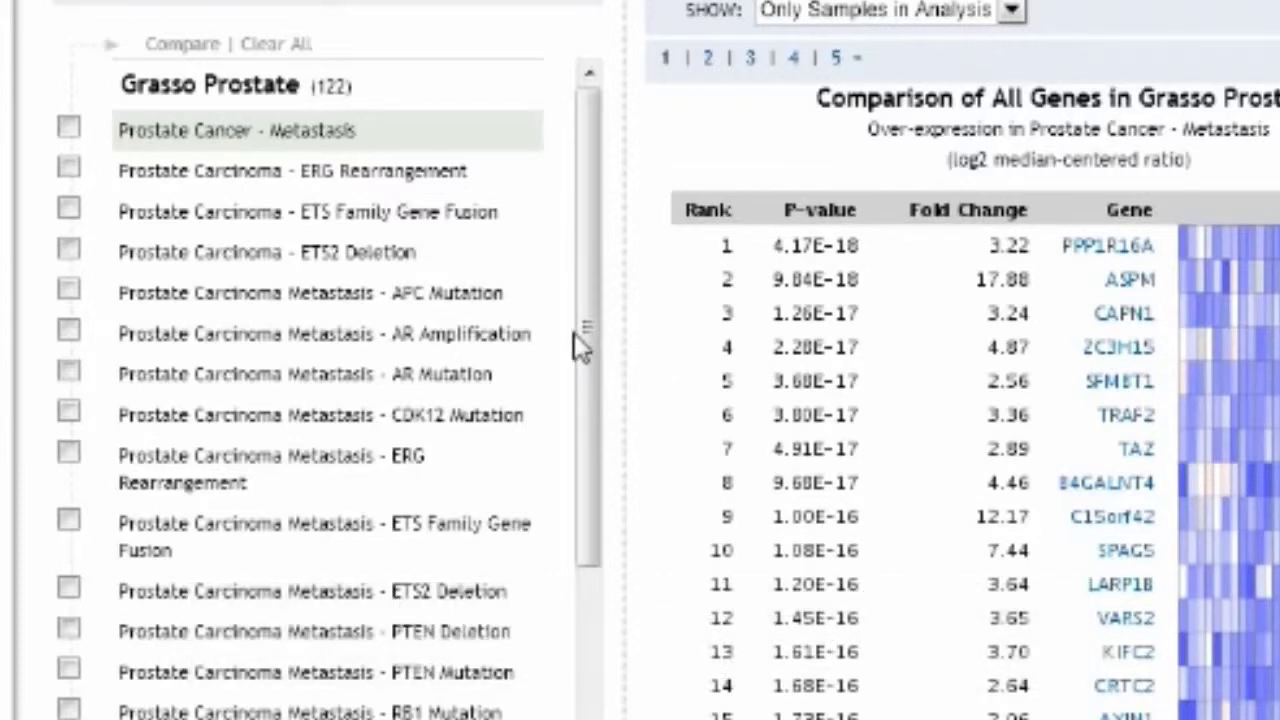
pyautogui.click(486, 420)
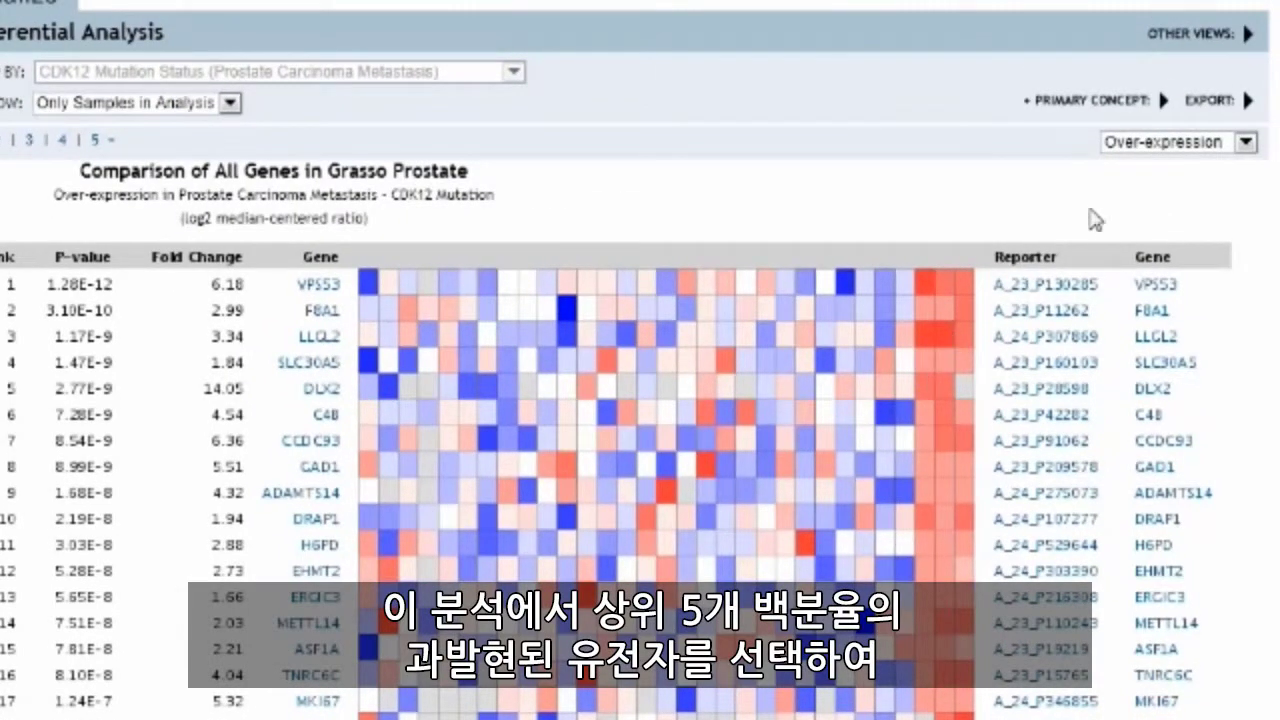
pyautogui.click(1161, 103)
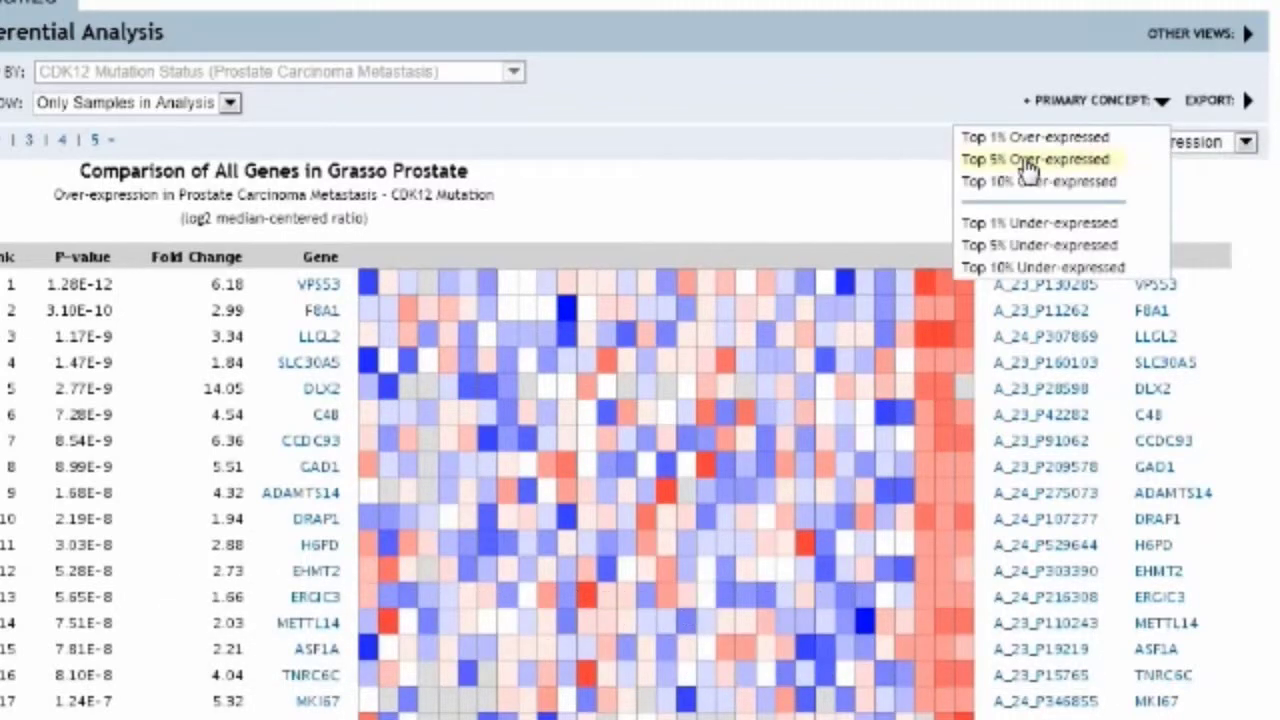
pyautogui.click(1030, 162)
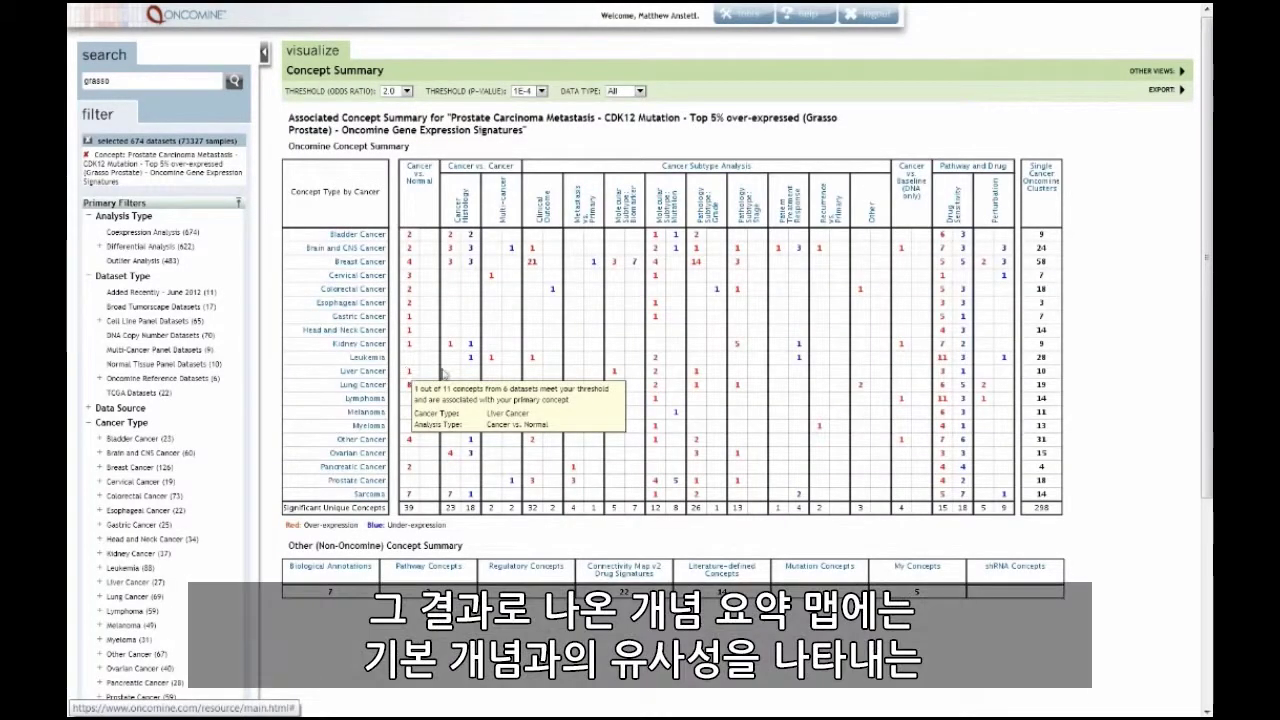
# - Set the odds ratio threshold of the concept summary to 3.0
pyautogui.moveTo(564, 343)
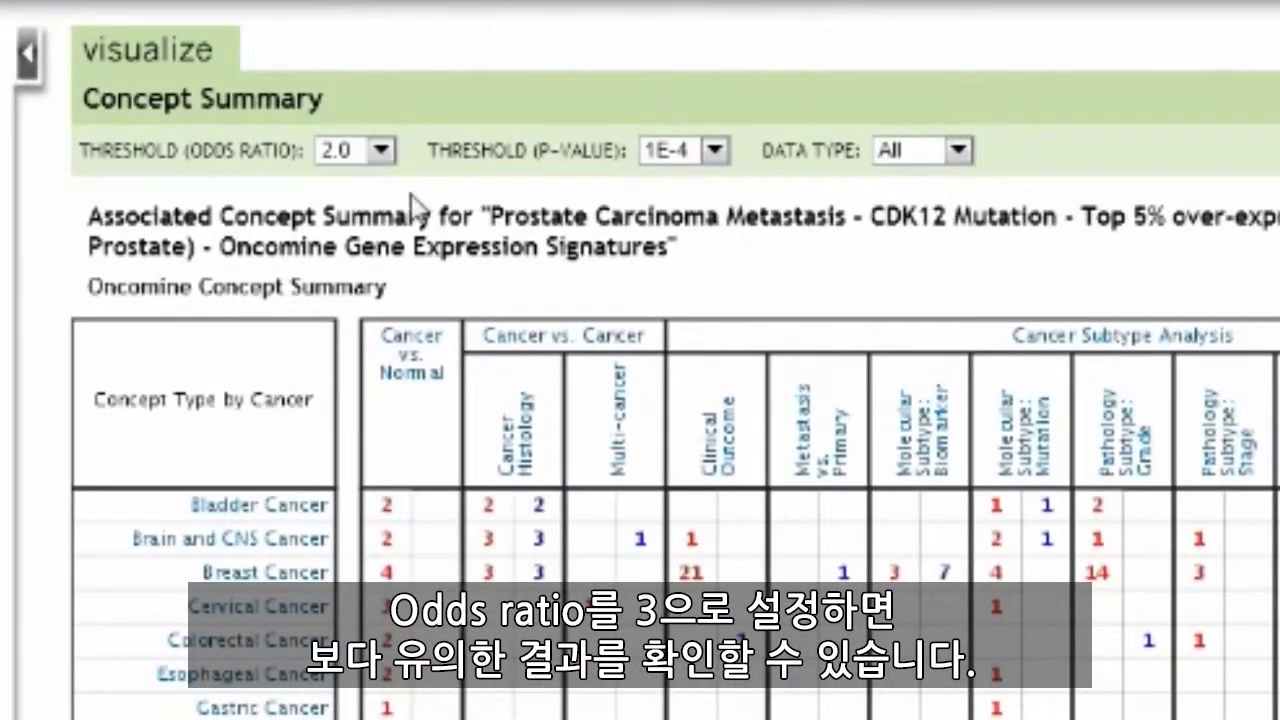
pyautogui.click(381, 150)
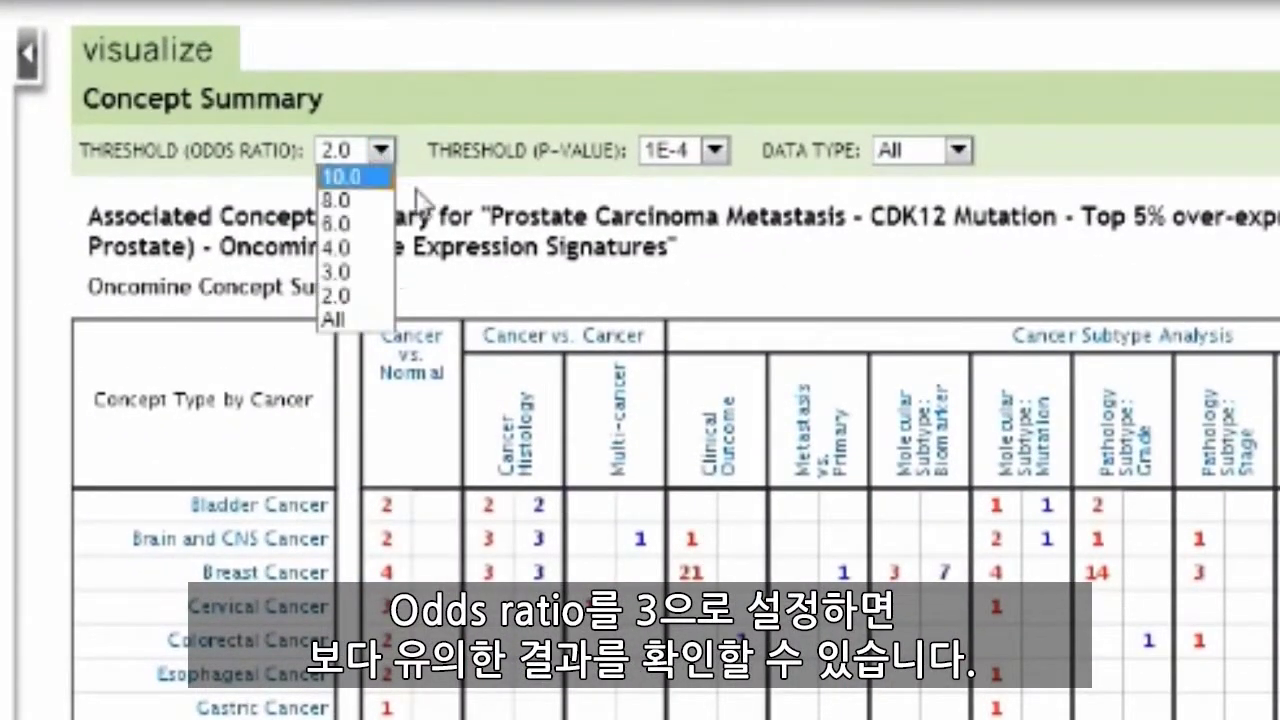
pyautogui.click(362, 273)
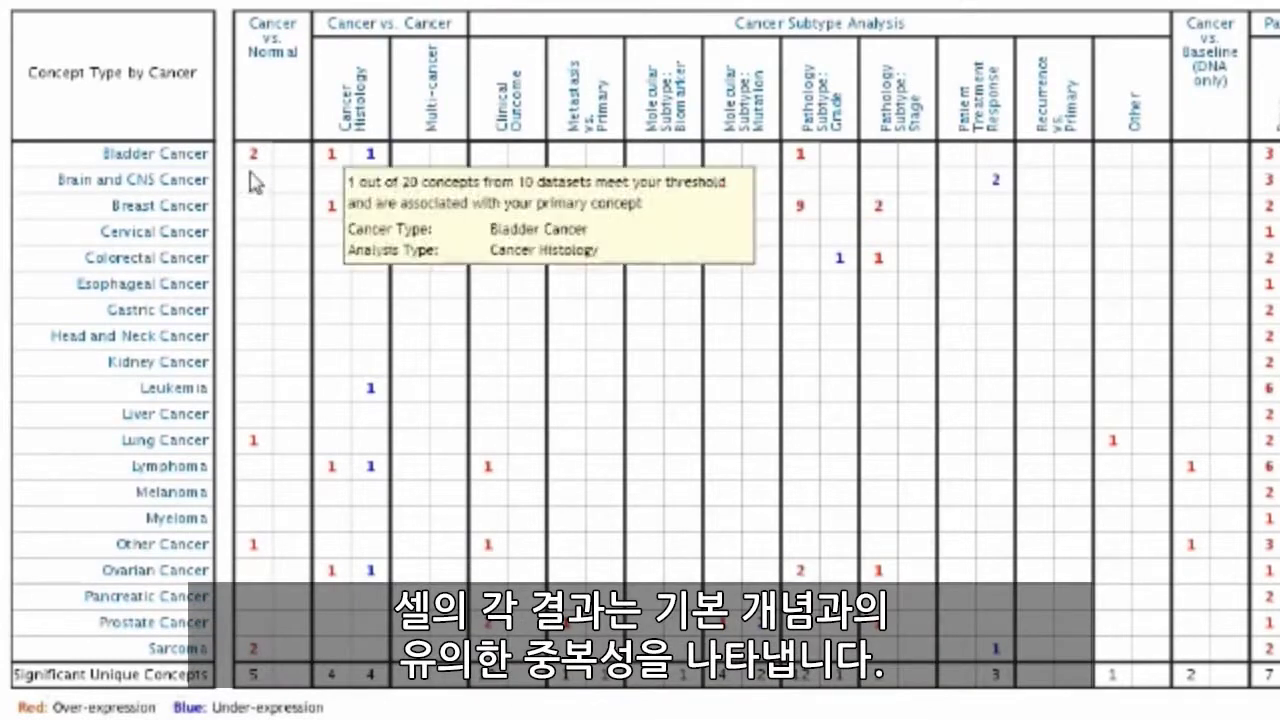
# - Open the Biological Annotations concepts that meet the threshold and examine the association results for mitosis
pyautogui.moveTo(255, 165)
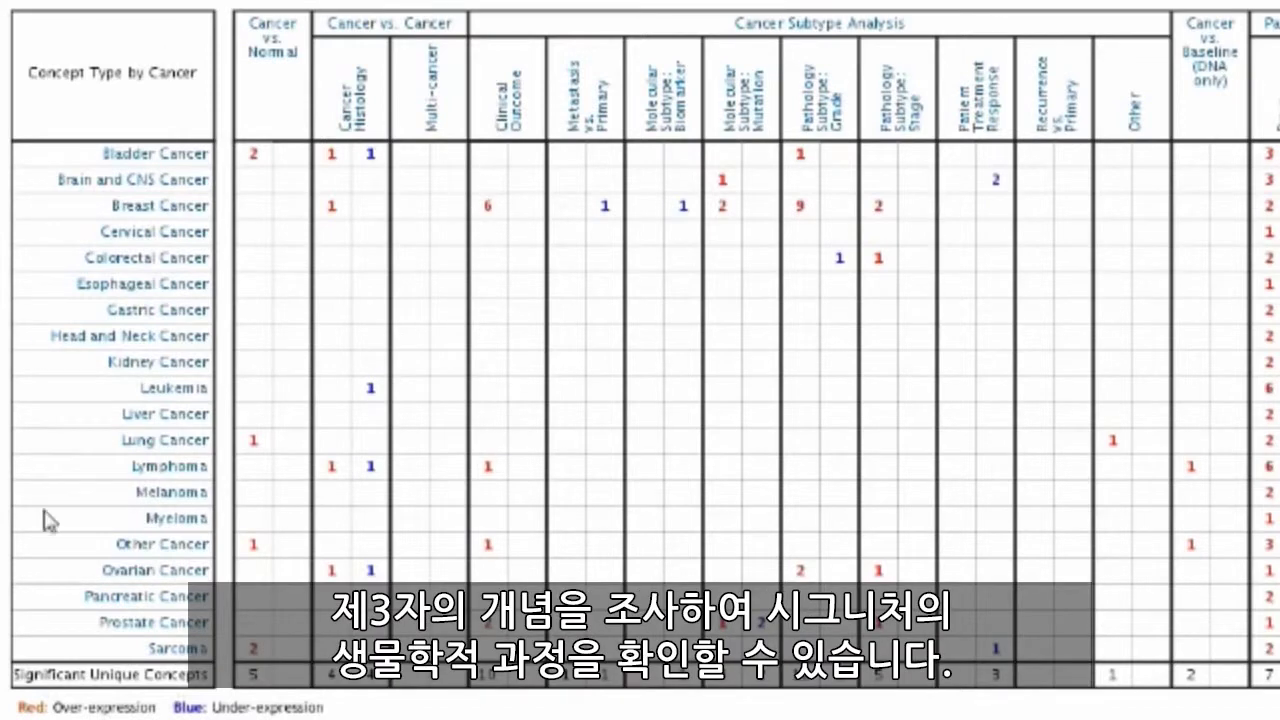
pyautogui.scroll(-3, 105, 676)
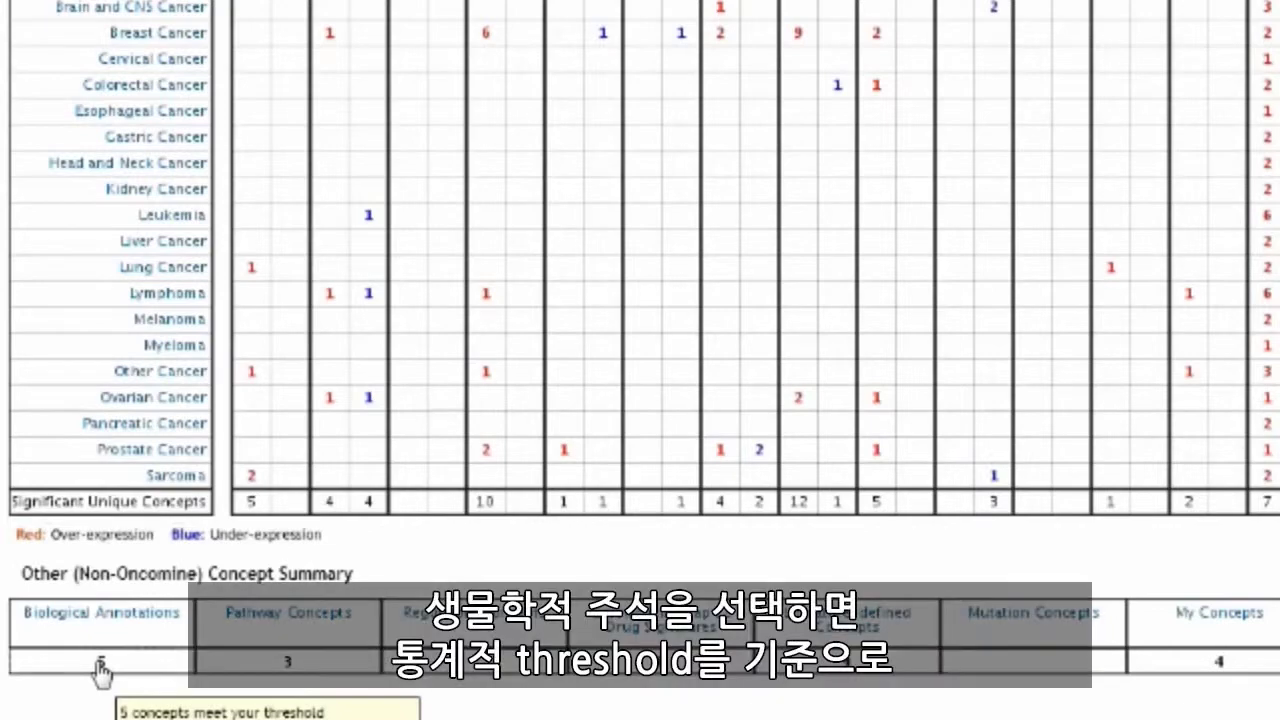
pyautogui.click(101, 668)
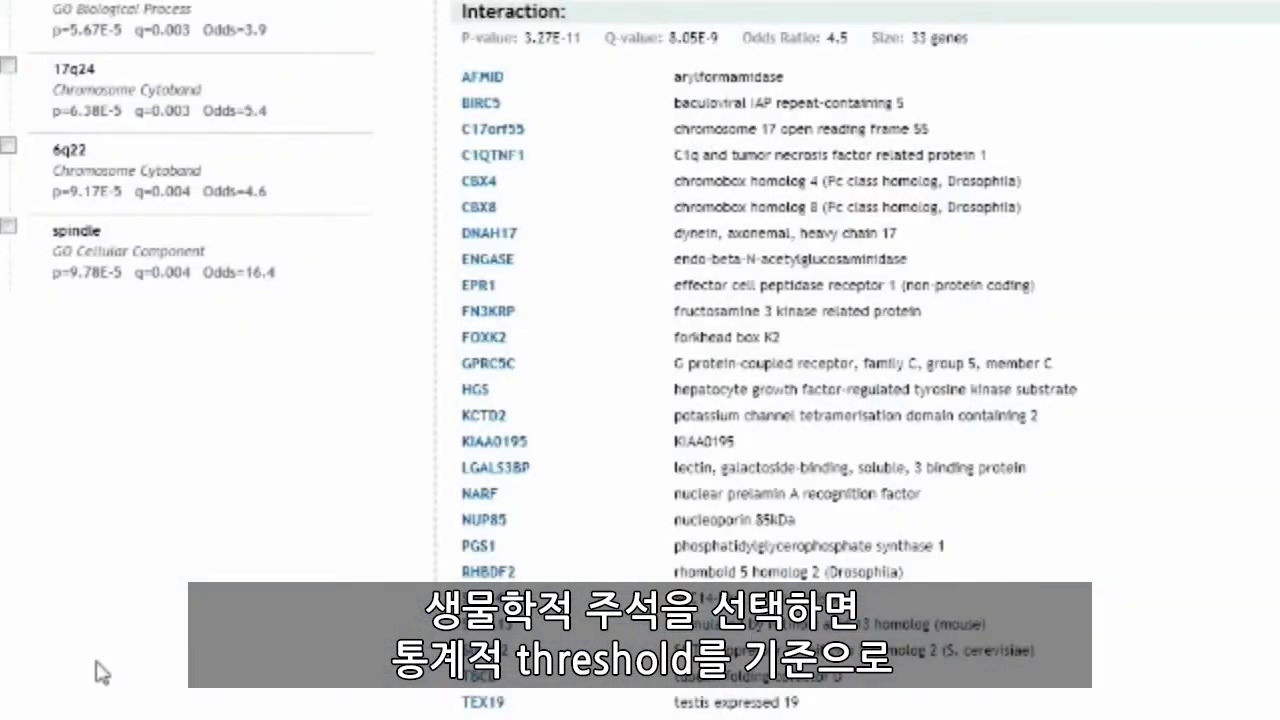
pyautogui.scroll(5, 100, 670)
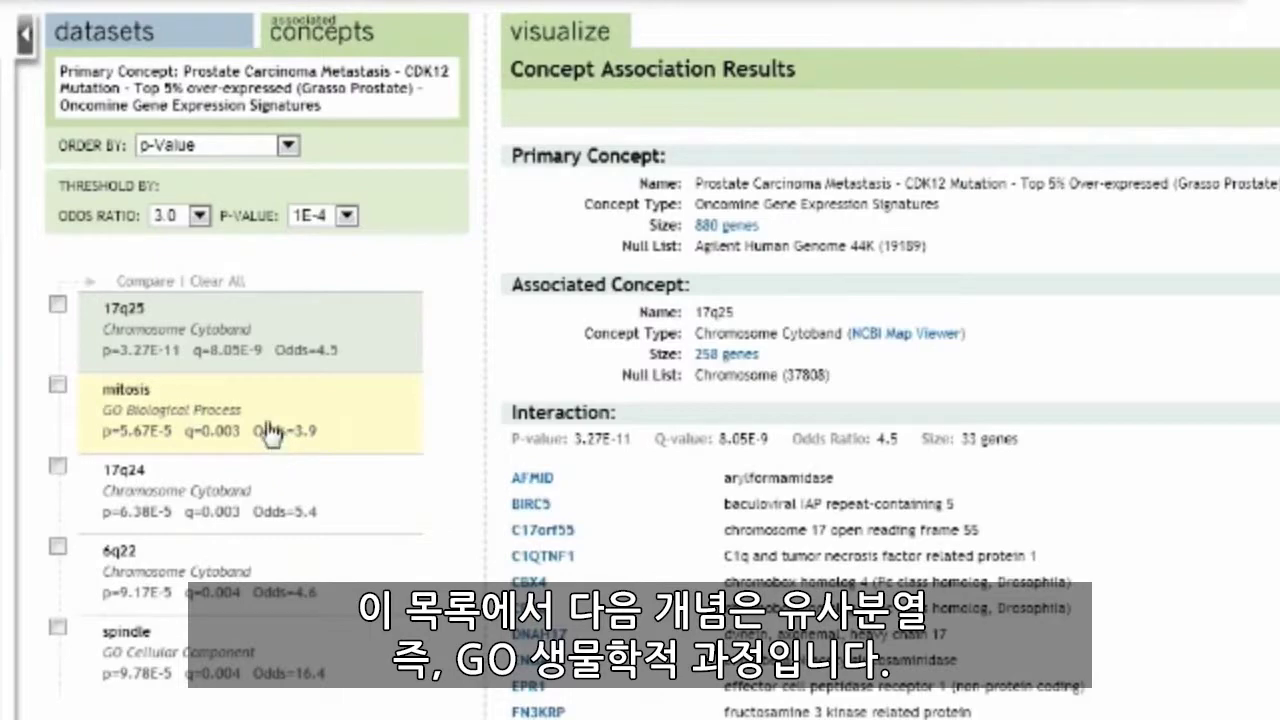
pyautogui.click(191, 410)
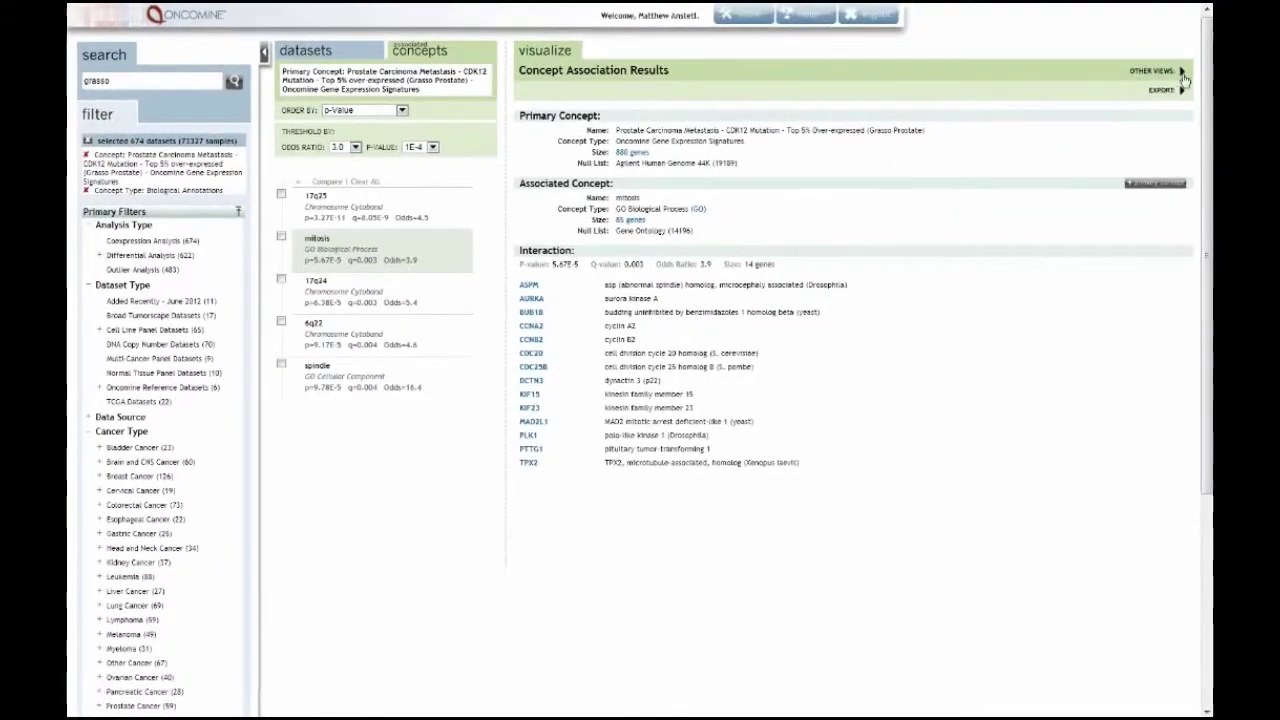
# - Return to the Concept Summary View and open the Pathway Concepts that meet the threshold
pyautogui.click(1181, 73)
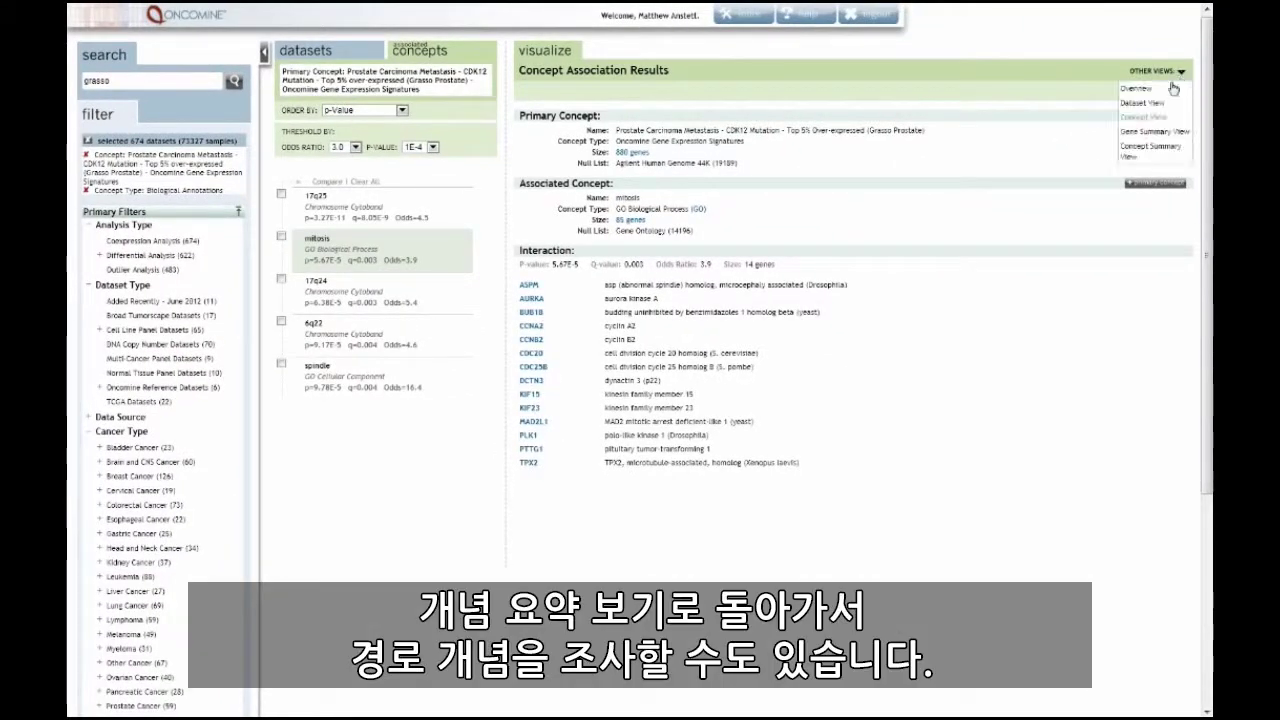
pyautogui.click(1138, 146)
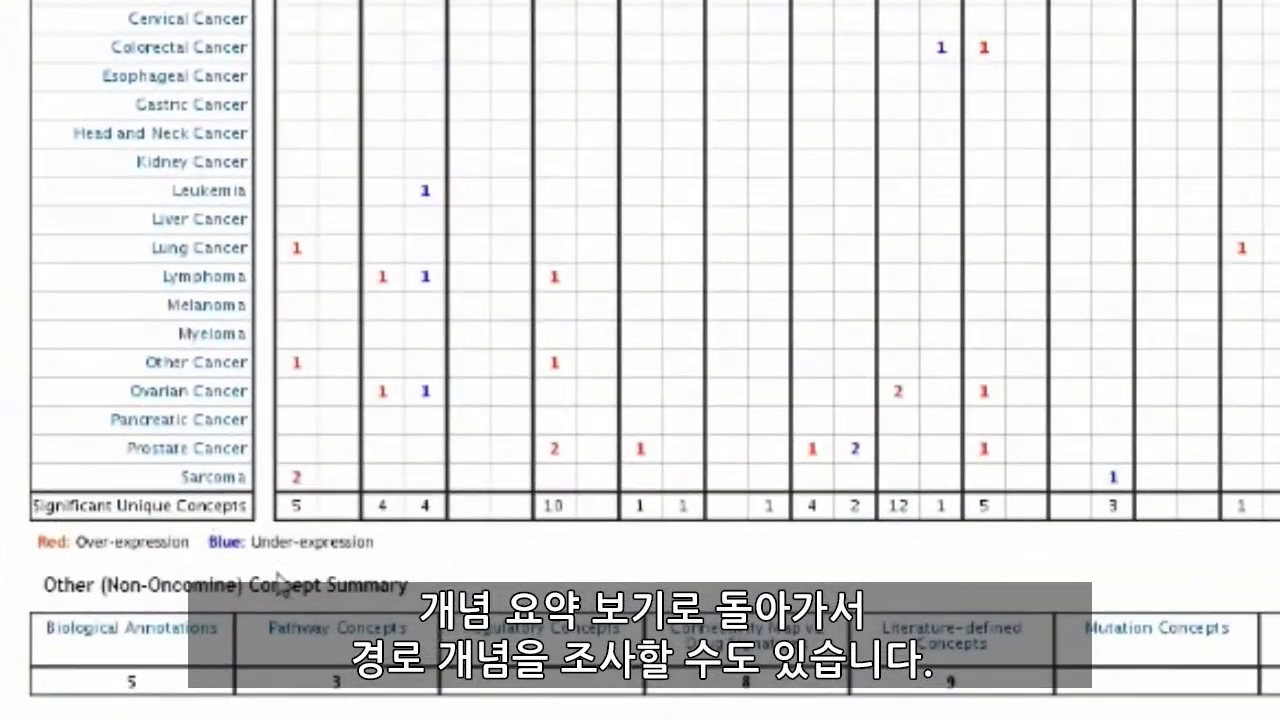
pyautogui.click(355, 645)
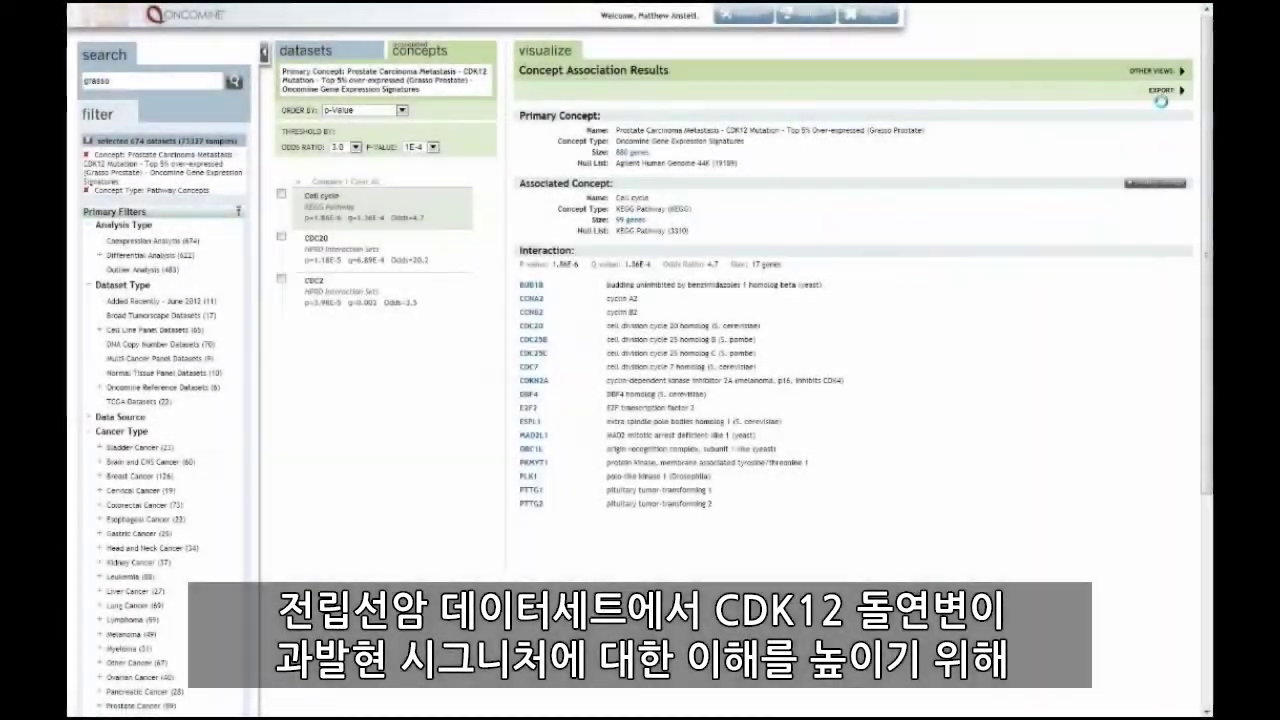
# - Switch back to the datasets and filter them by Added Recently - June 2012, Prostate Cancer and Clinical Specimen
pyautogui.click(1162, 106)
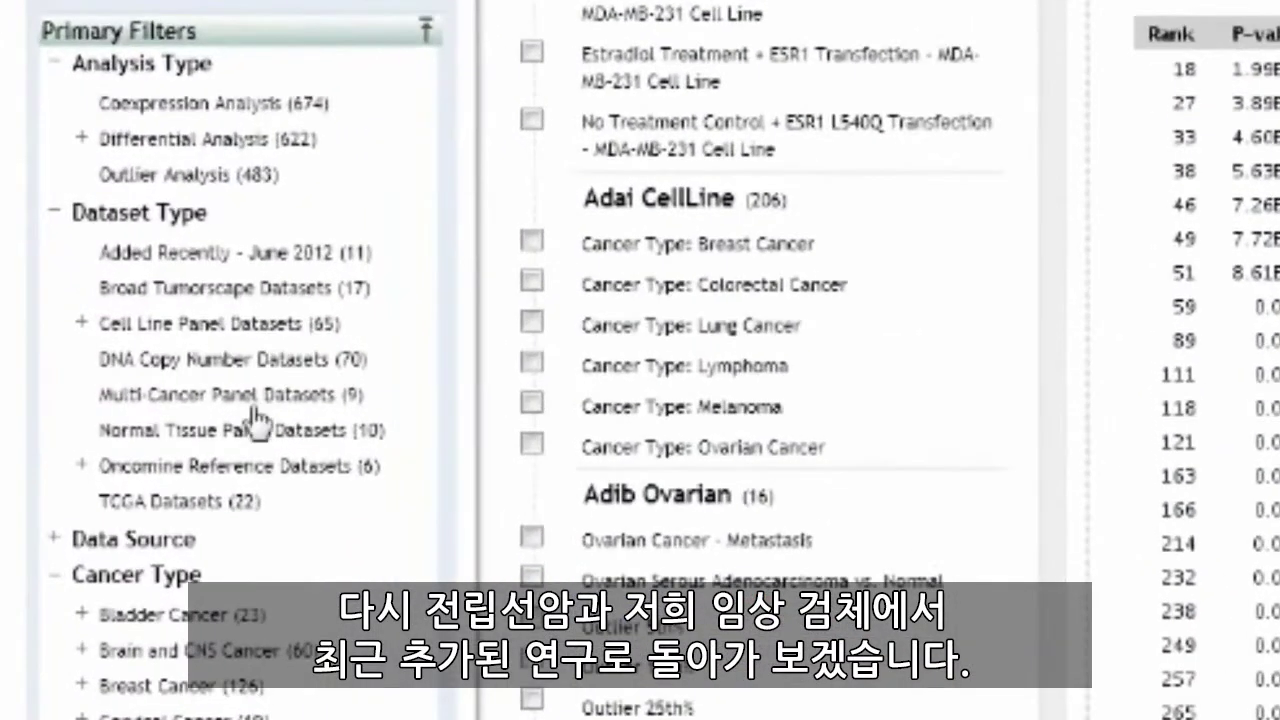
pyautogui.click(330, 256)
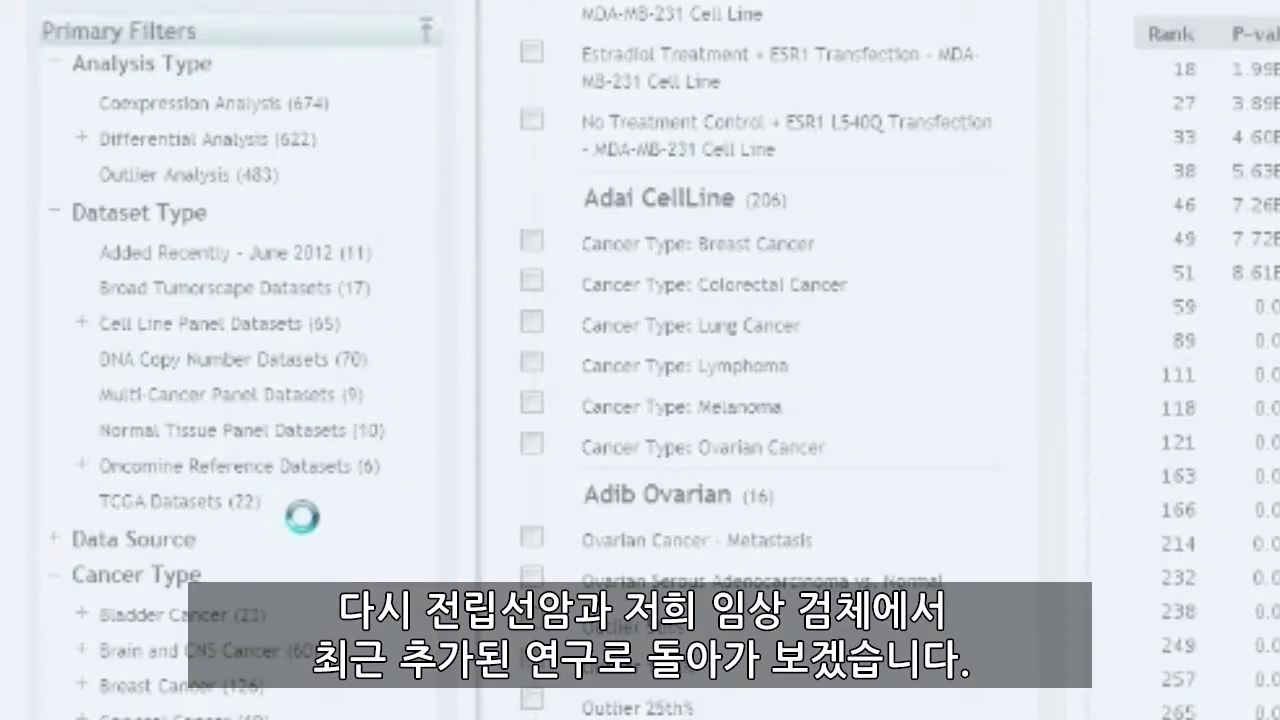
pyautogui.scroll(-5, 308, 530)
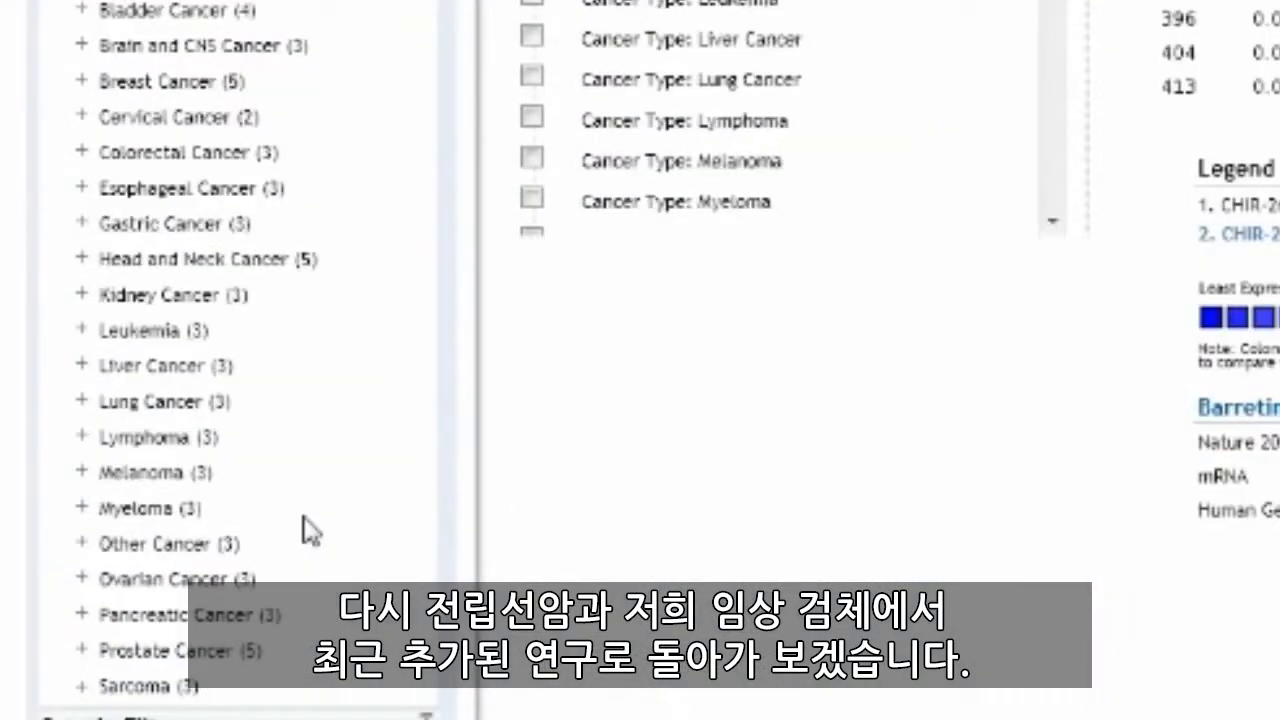
pyautogui.click(207, 647)
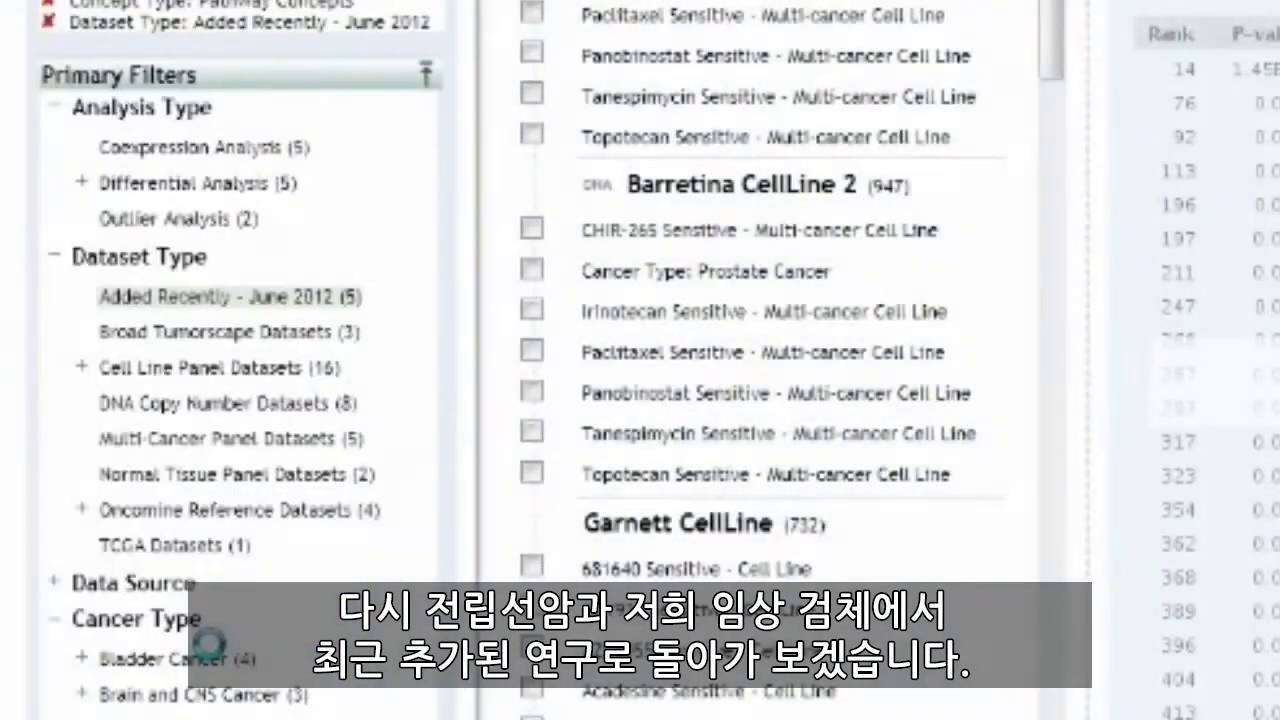
pyautogui.scroll(-10, 220, 648)
pyautogui.click(207, 520)
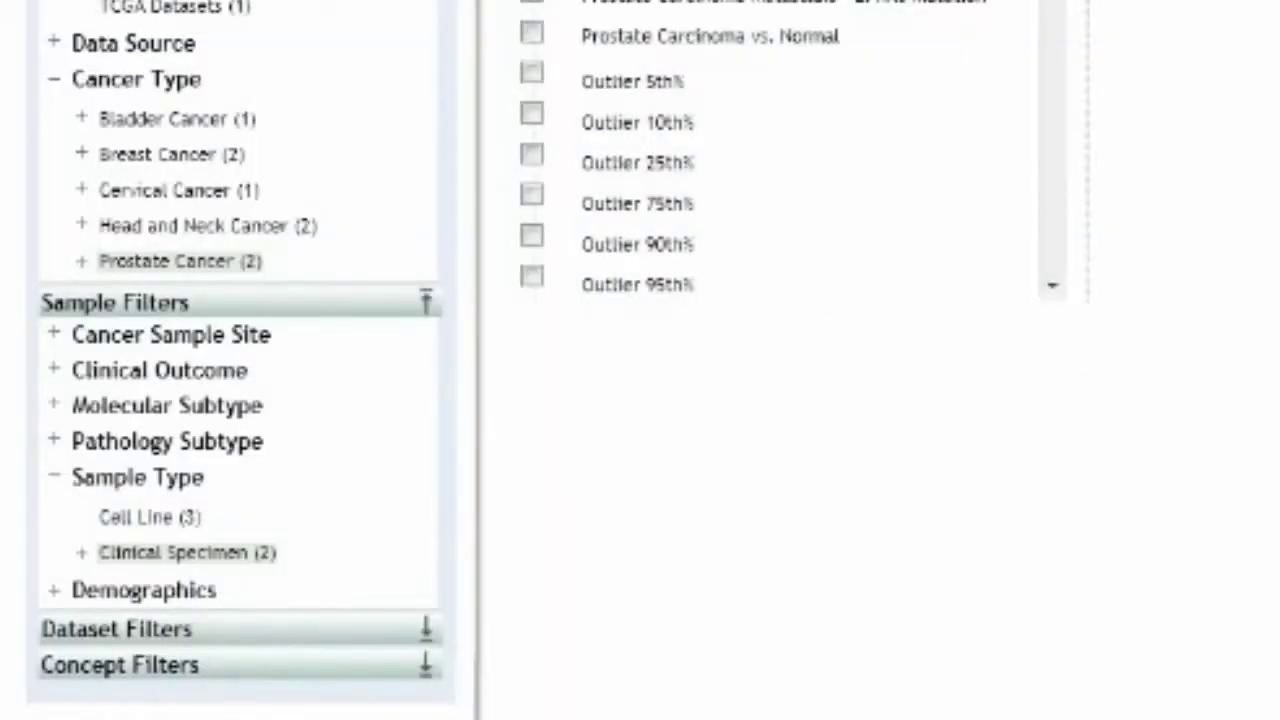
# - Add the Top 5% Under-expressed genes of Grasso Prostate's CDK12 Mutation analysis as primary concept, removing all other filters
pyautogui.scroll(5, 550, 300)
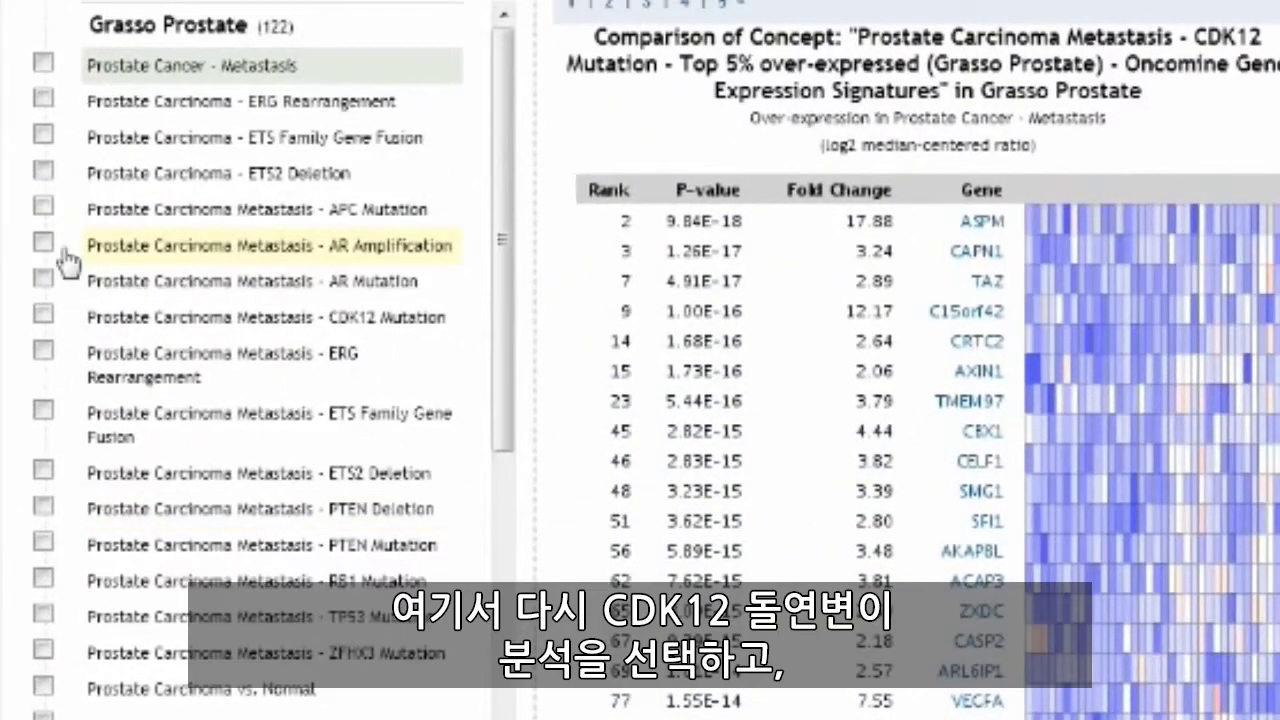
pyautogui.click(193, 318)
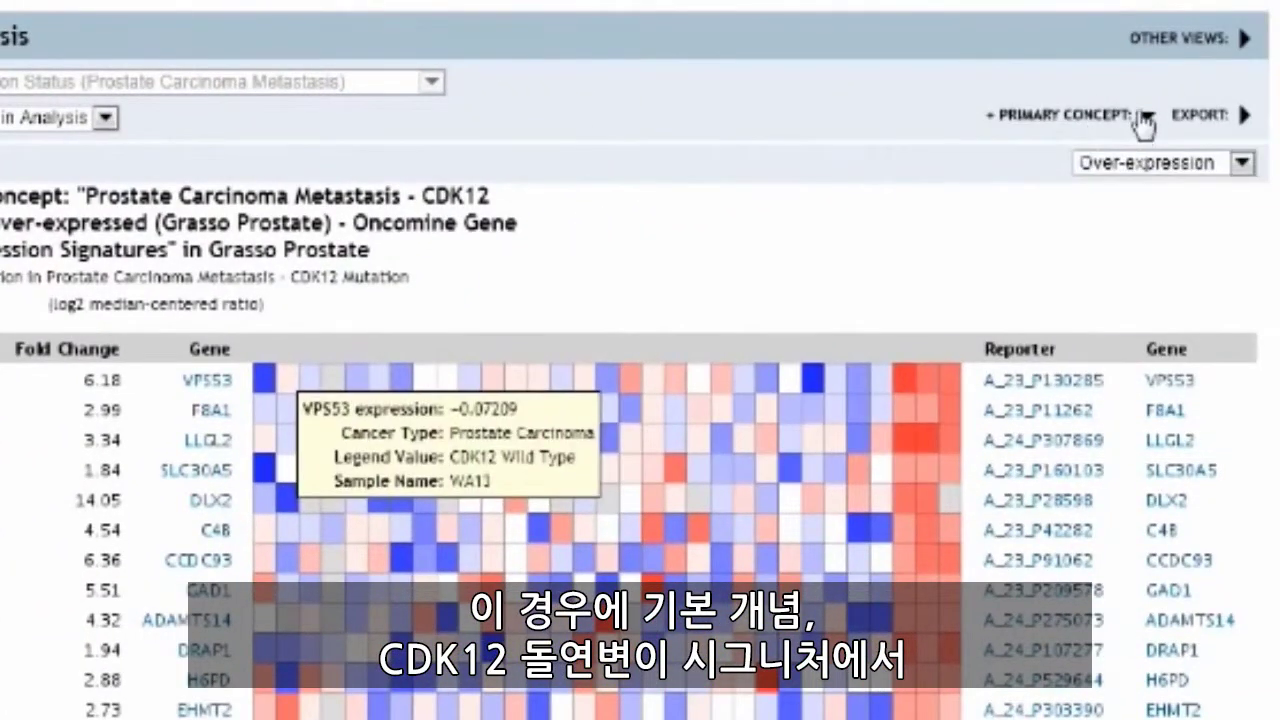
pyautogui.click(1144, 118)
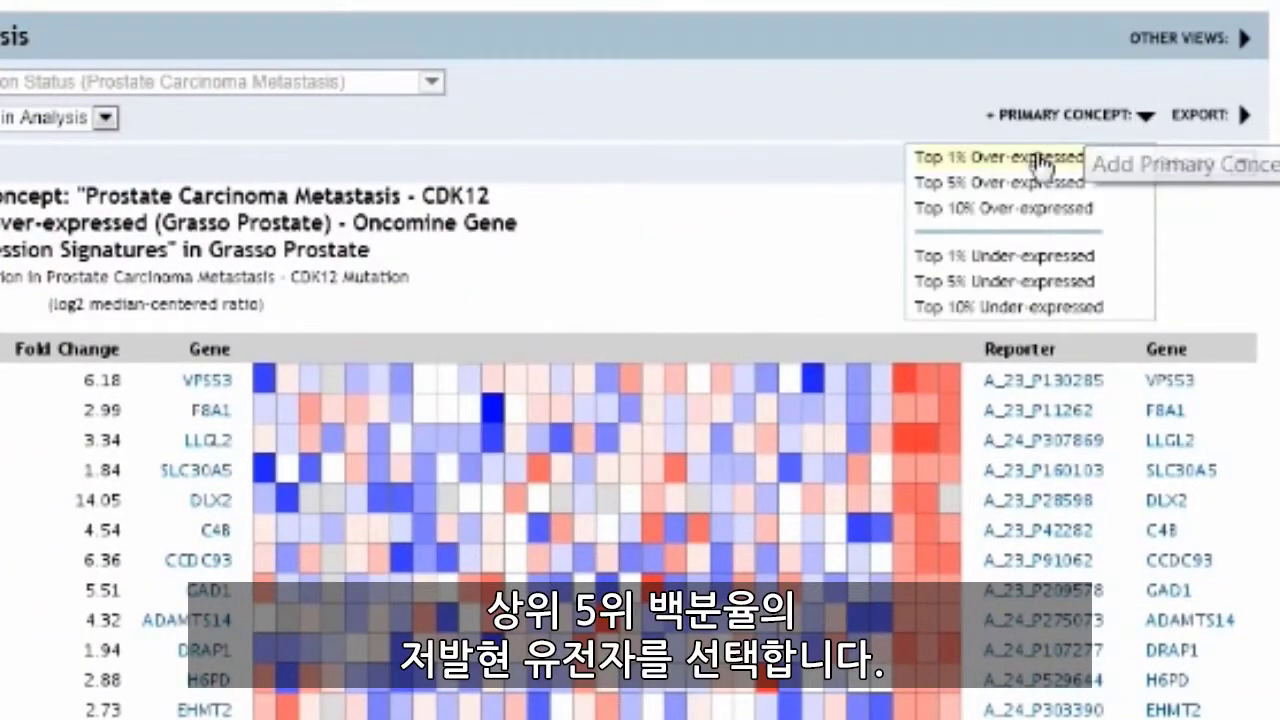
pyautogui.click(1018, 285)
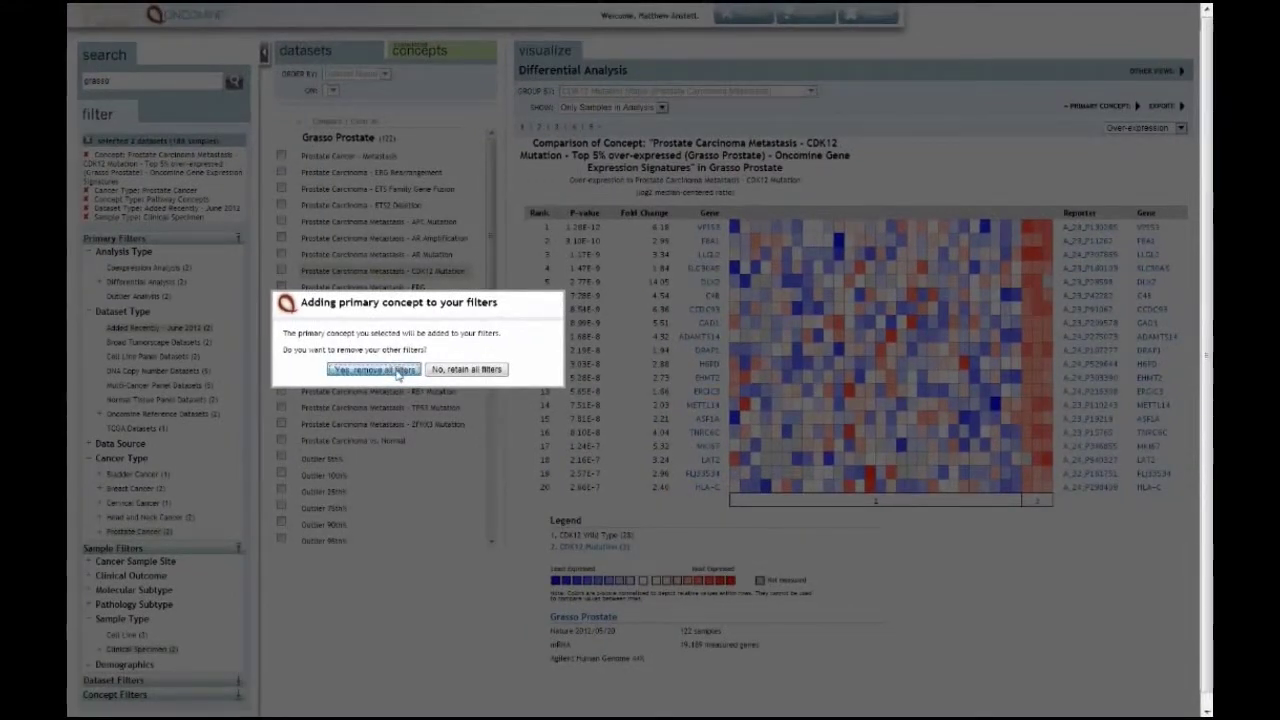
pyautogui.click(105, 473)
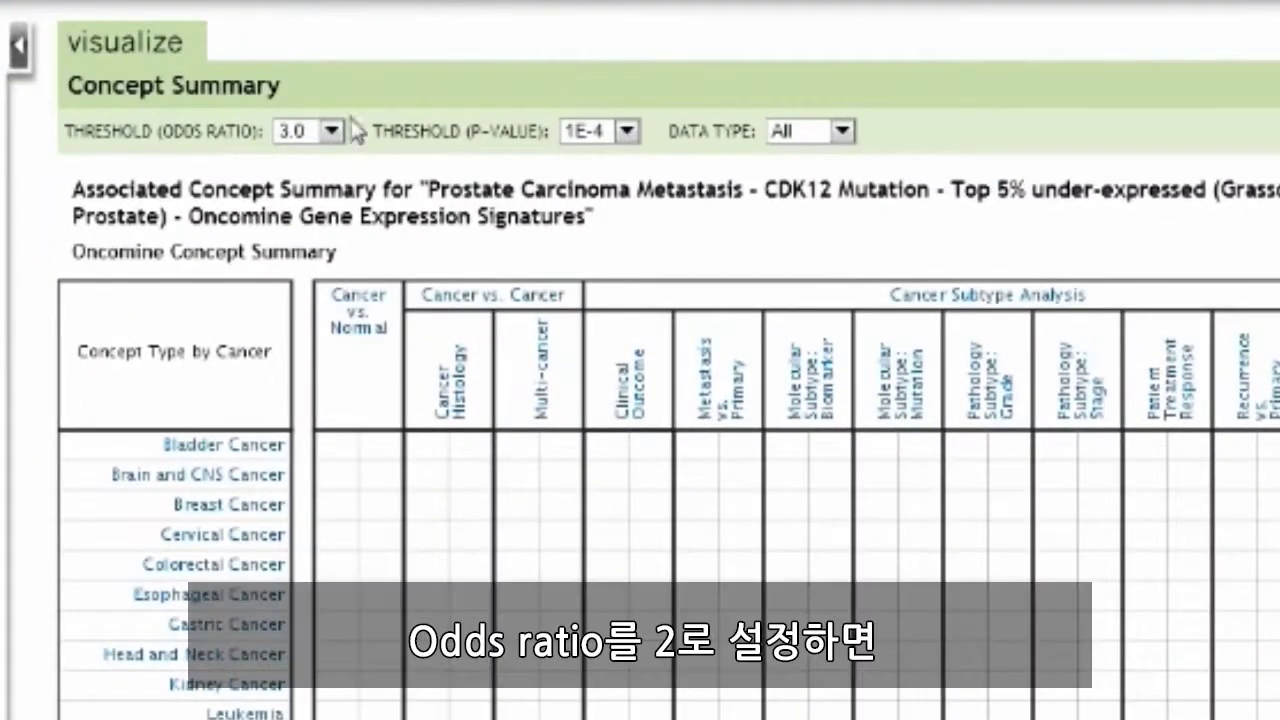
# - Set the odds ratio threshold to 2.0 and open the over-expressed Prostate Cancer concepts under Molecular Subtype: Mutation
pyautogui.click(332, 131)
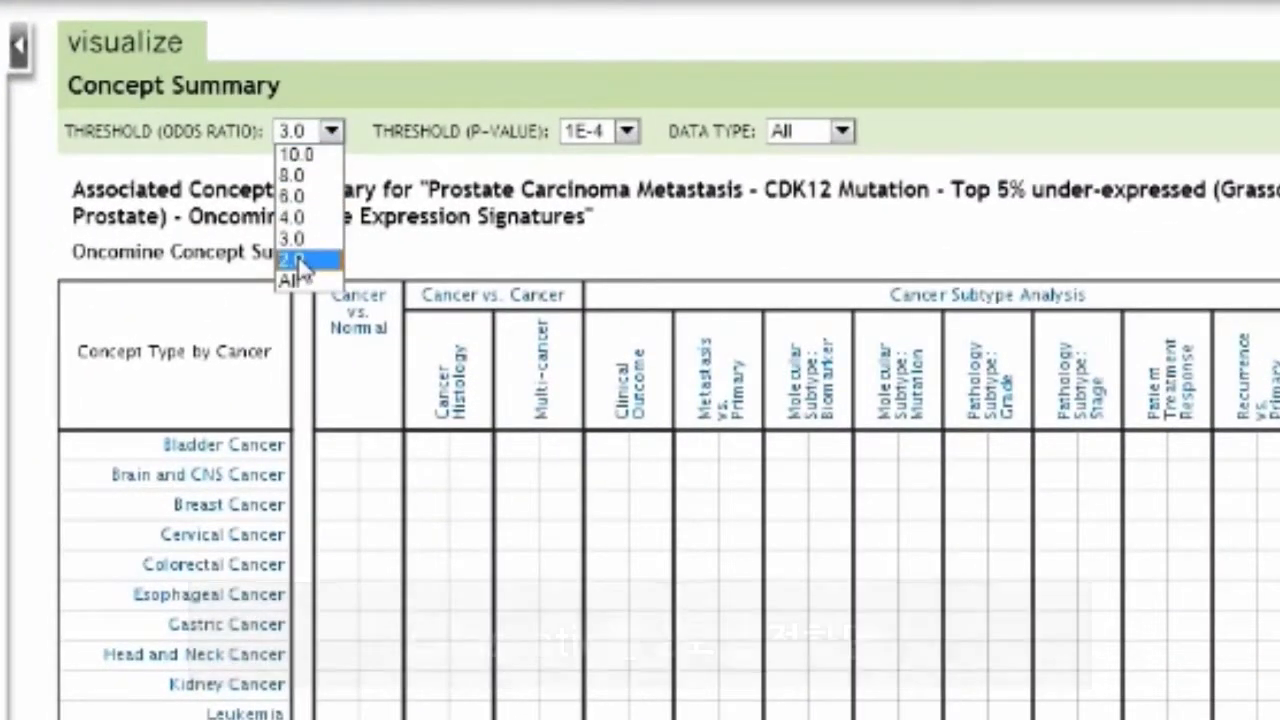
pyautogui.click(302, 260)
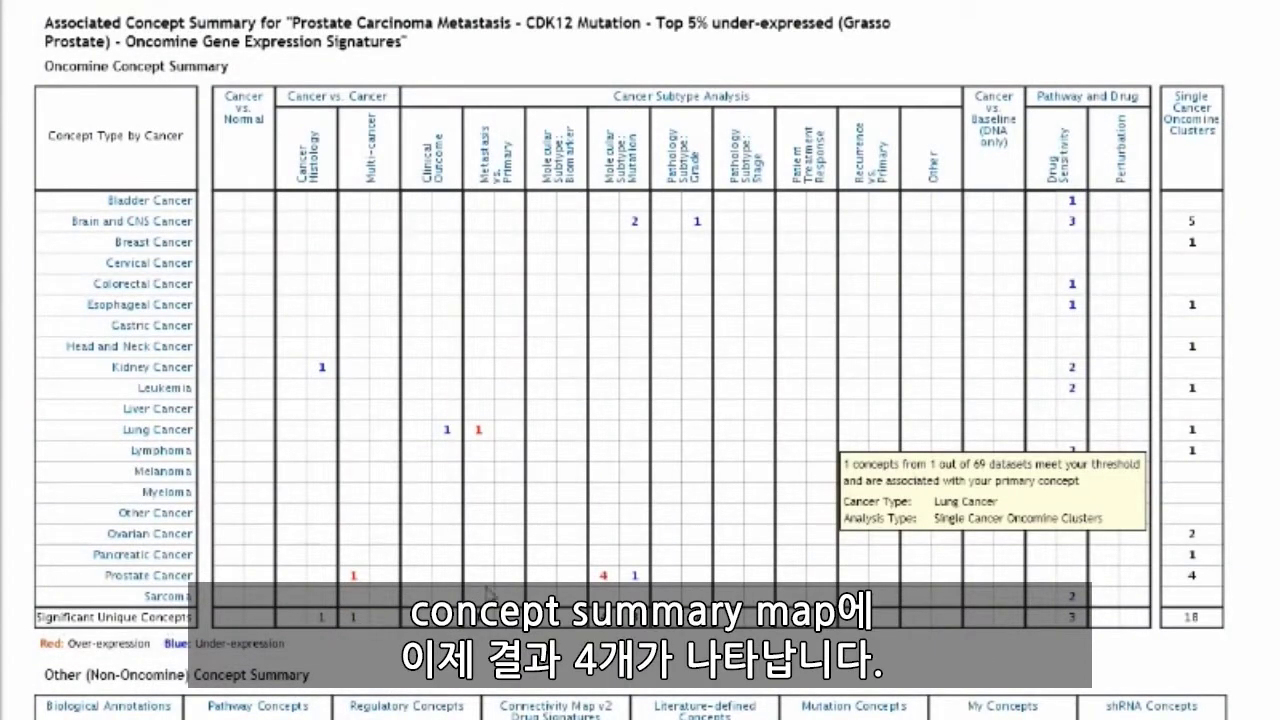
pyautogui.moveTo(610, 586)
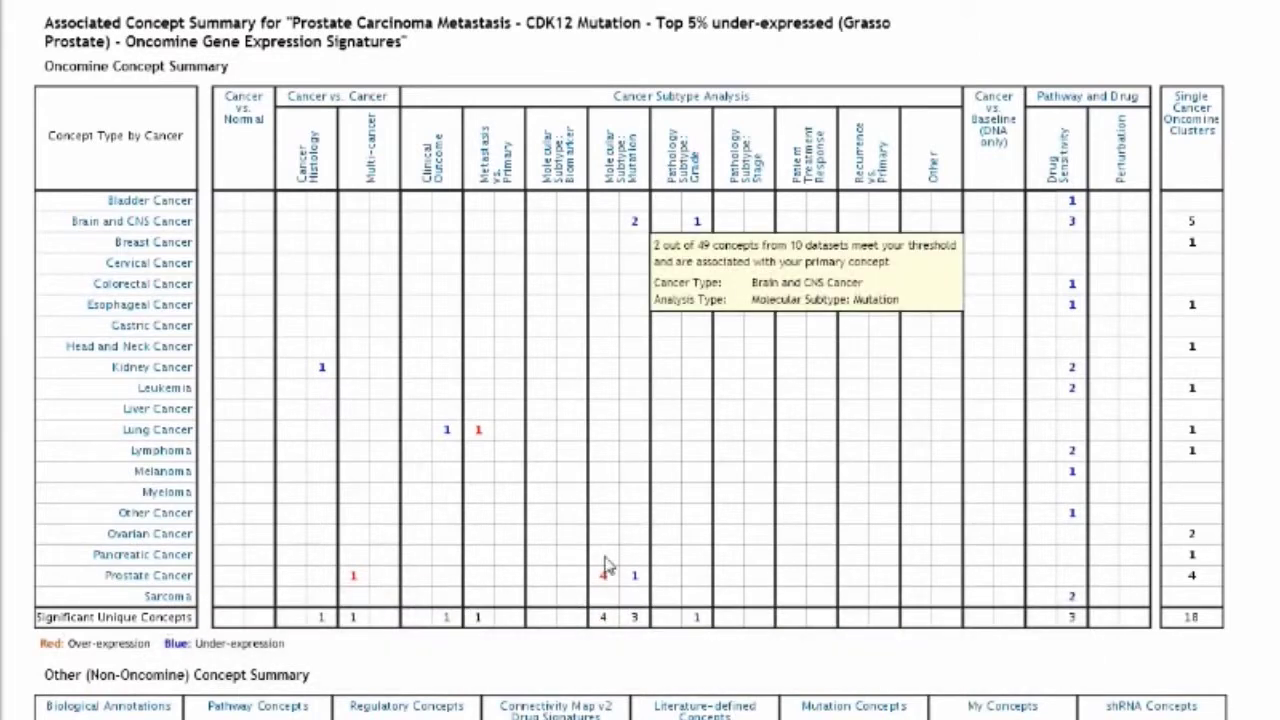
pyautogui.click(606, 566)
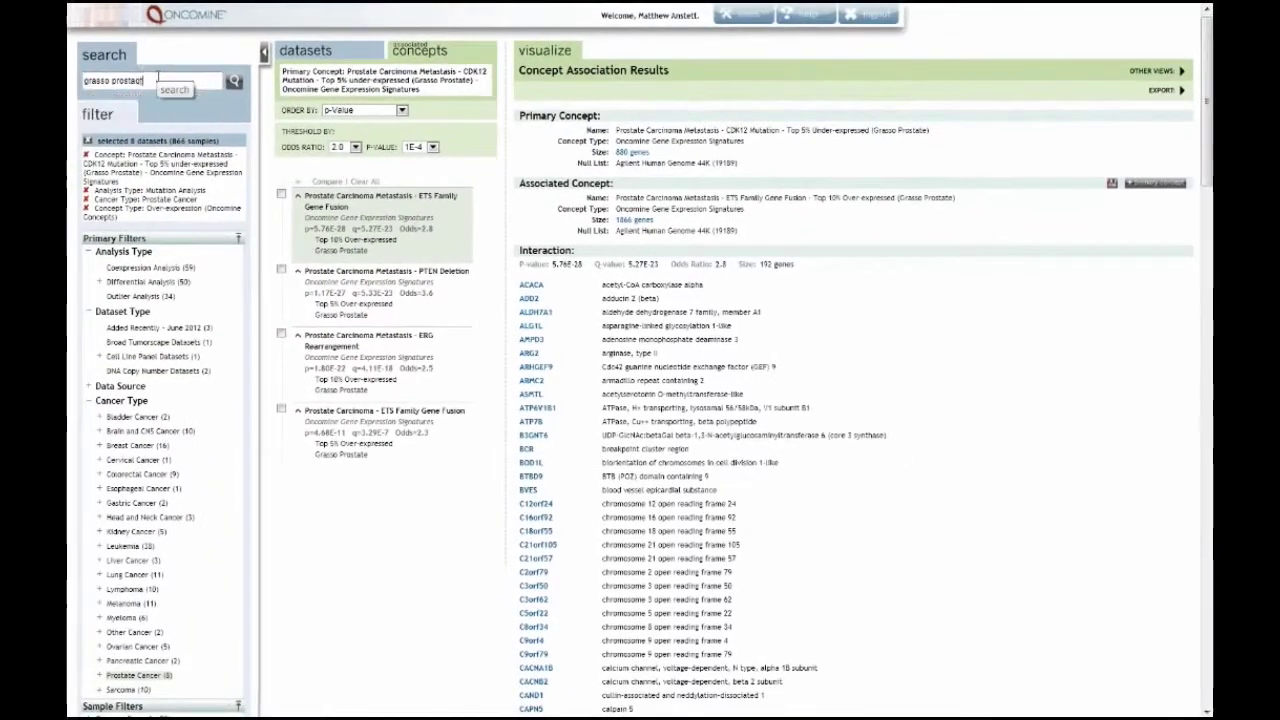
# - Filter by the Grasso Prostate 2 dataset and open its Prostate Carcinoma - ERG Rearrangement analysis among the datasets
pyautogui.write('e 2')
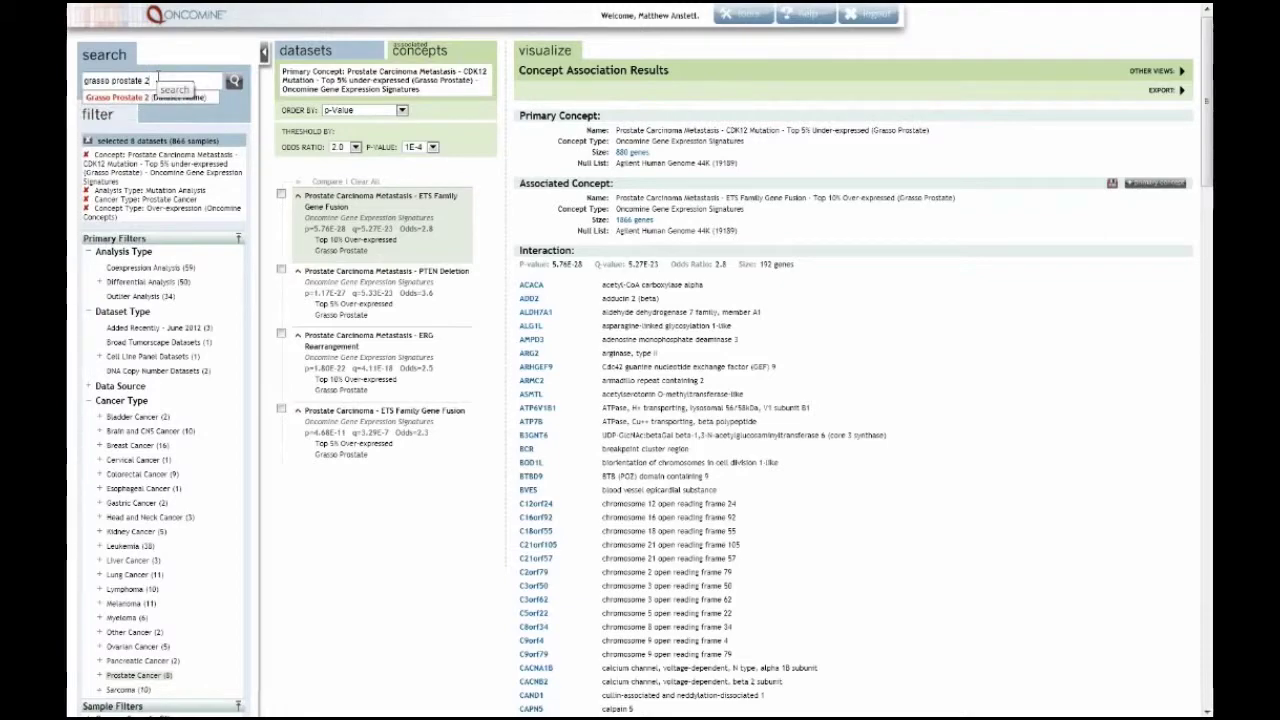
pyautogui.click(150, 96)
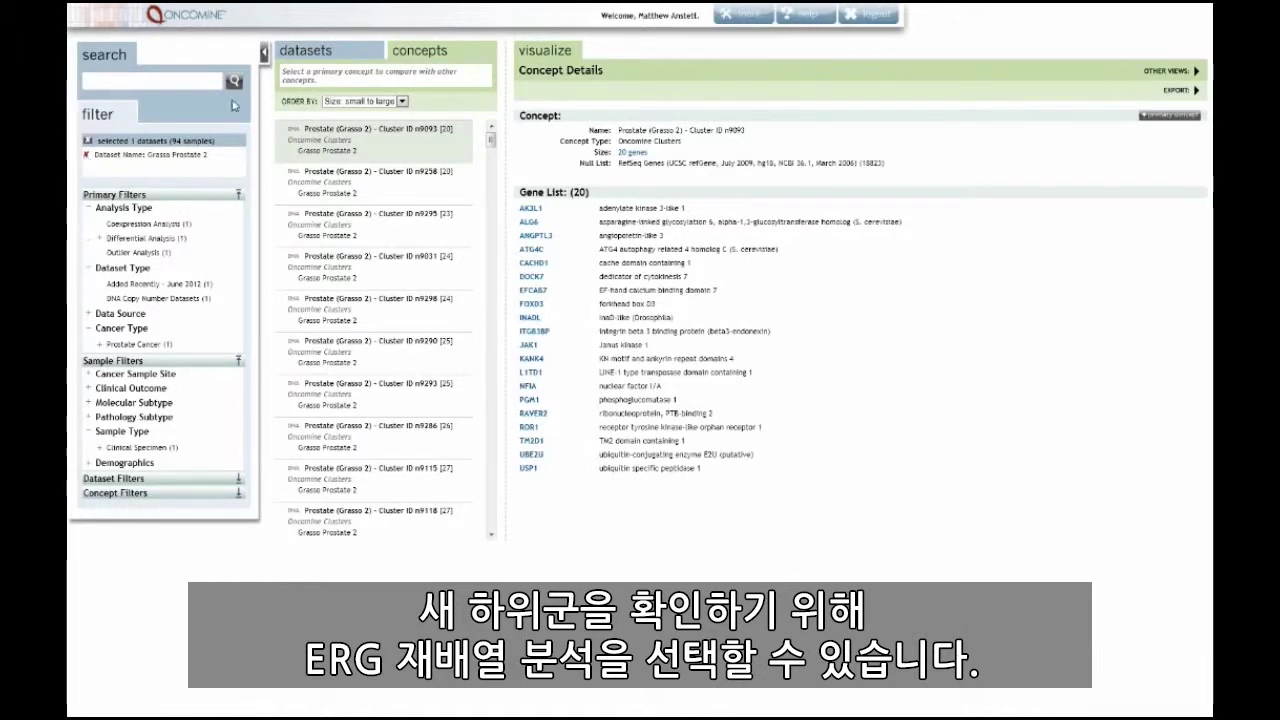
pyautogui.click(305, 50)
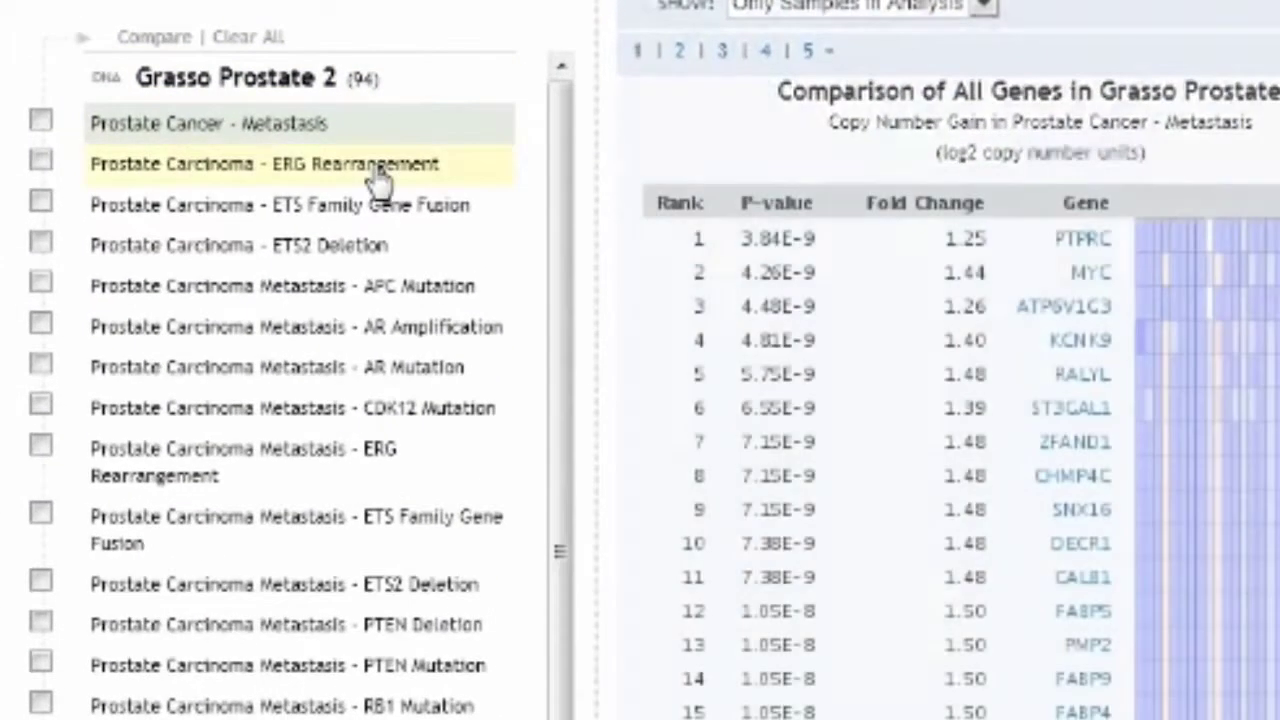
pyautogui.click(377, 170)
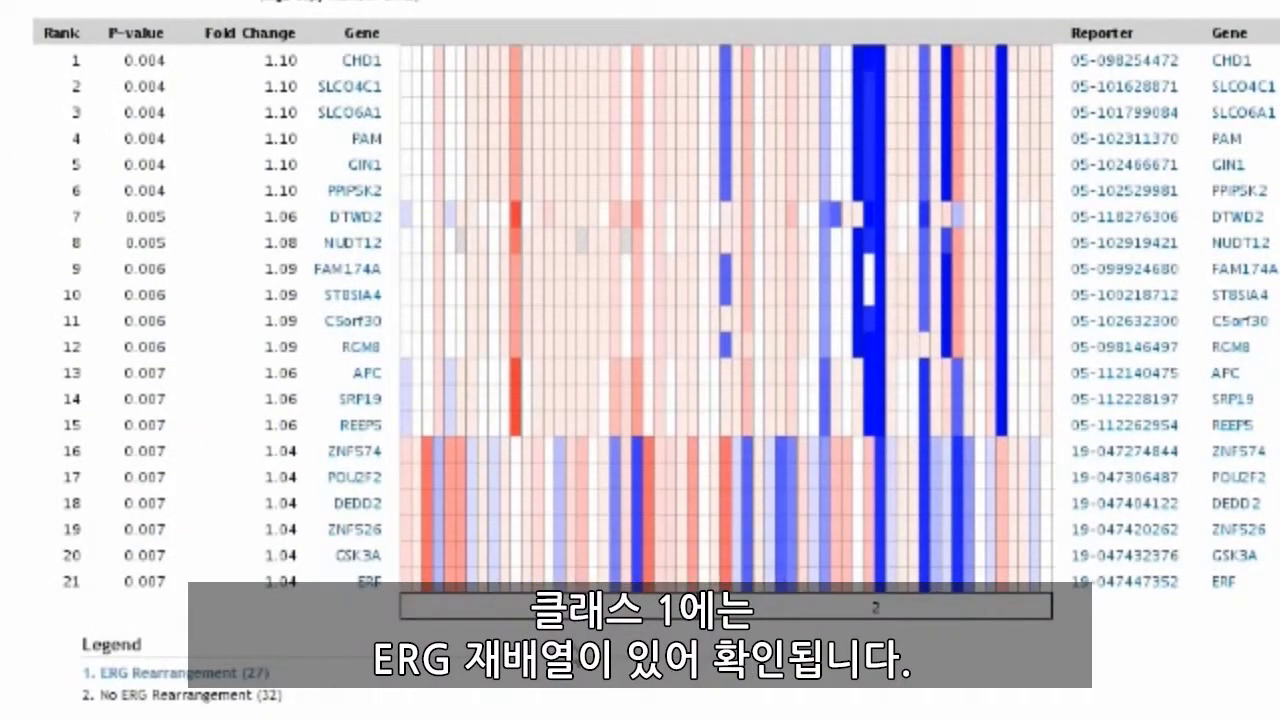
pyautogui.moveTo(510, 578)
pyautogui.moveTo(872, 658)
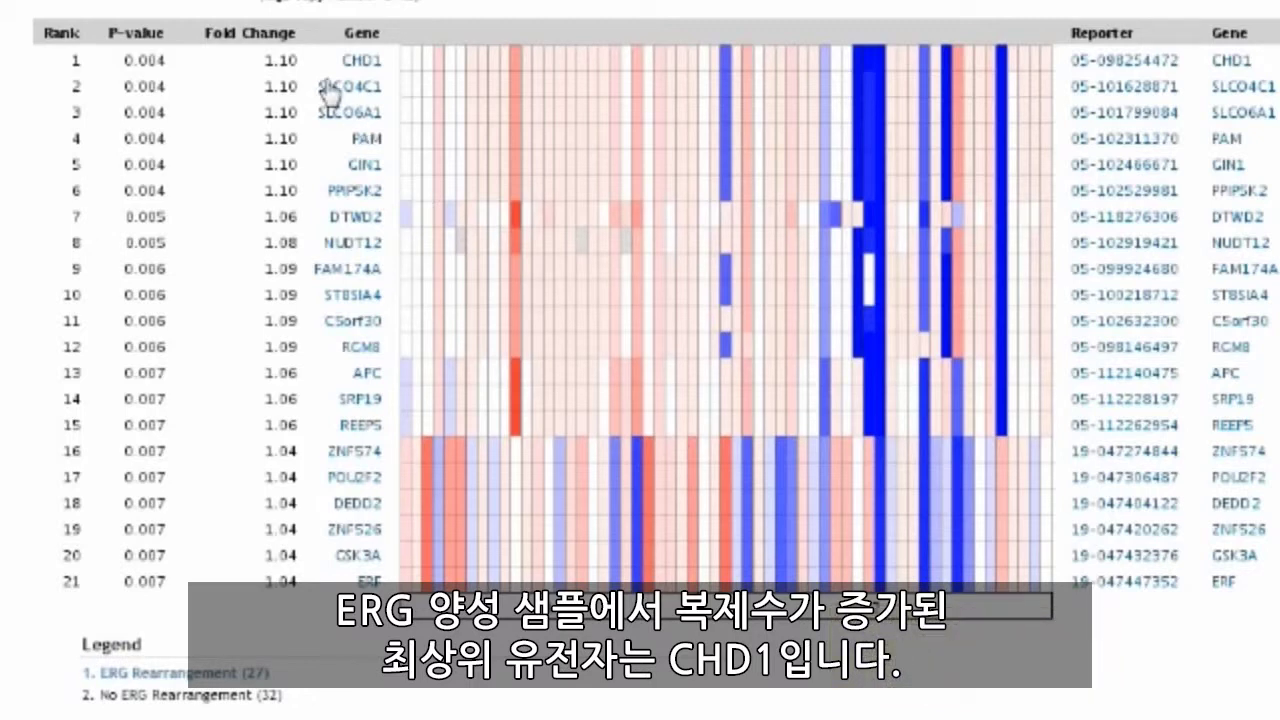
pyautogui.moveTo(345, 72)
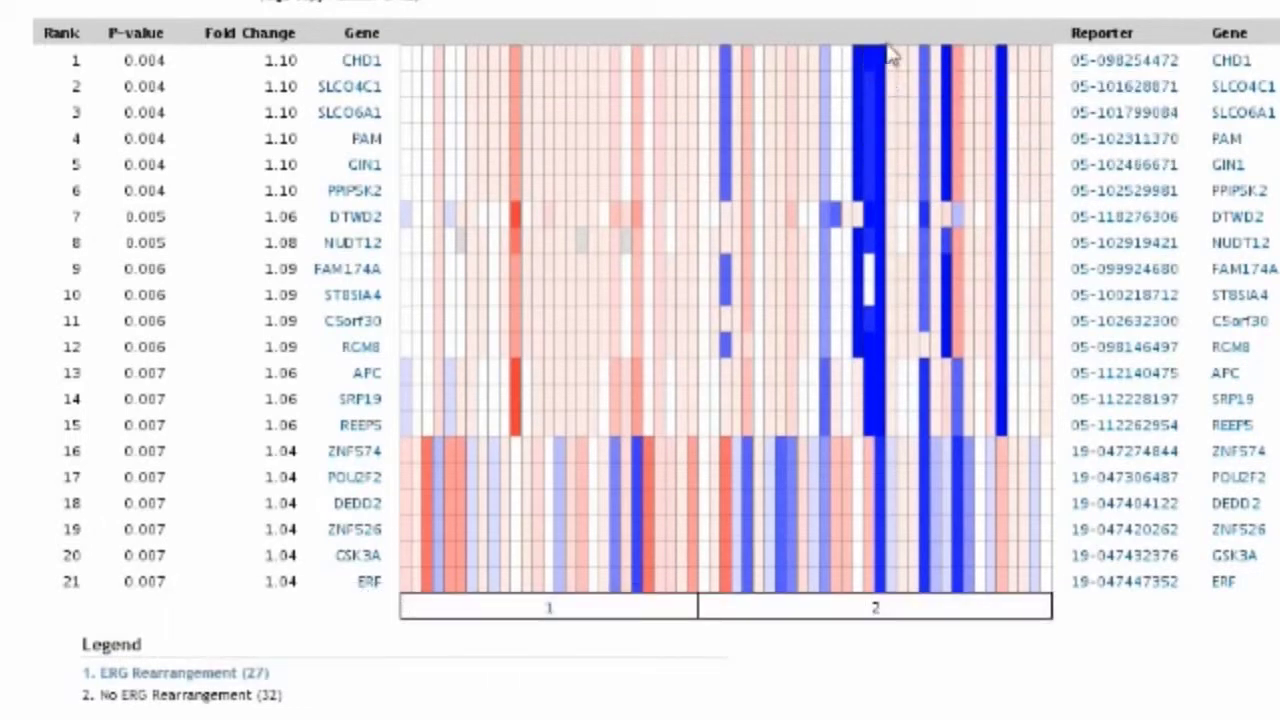
pyautogui.moveTo(911, 120)
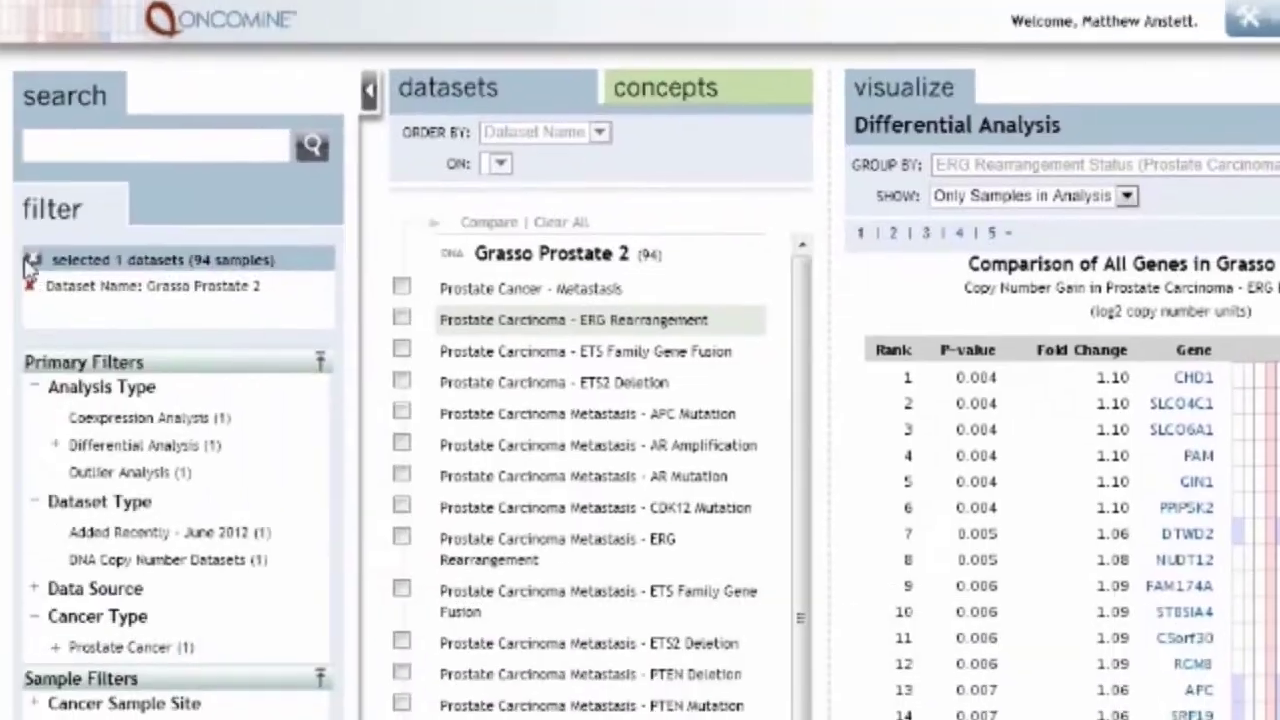
# - Clear all filters and search for the gene CHD1
pyautogui.click(30, 261)
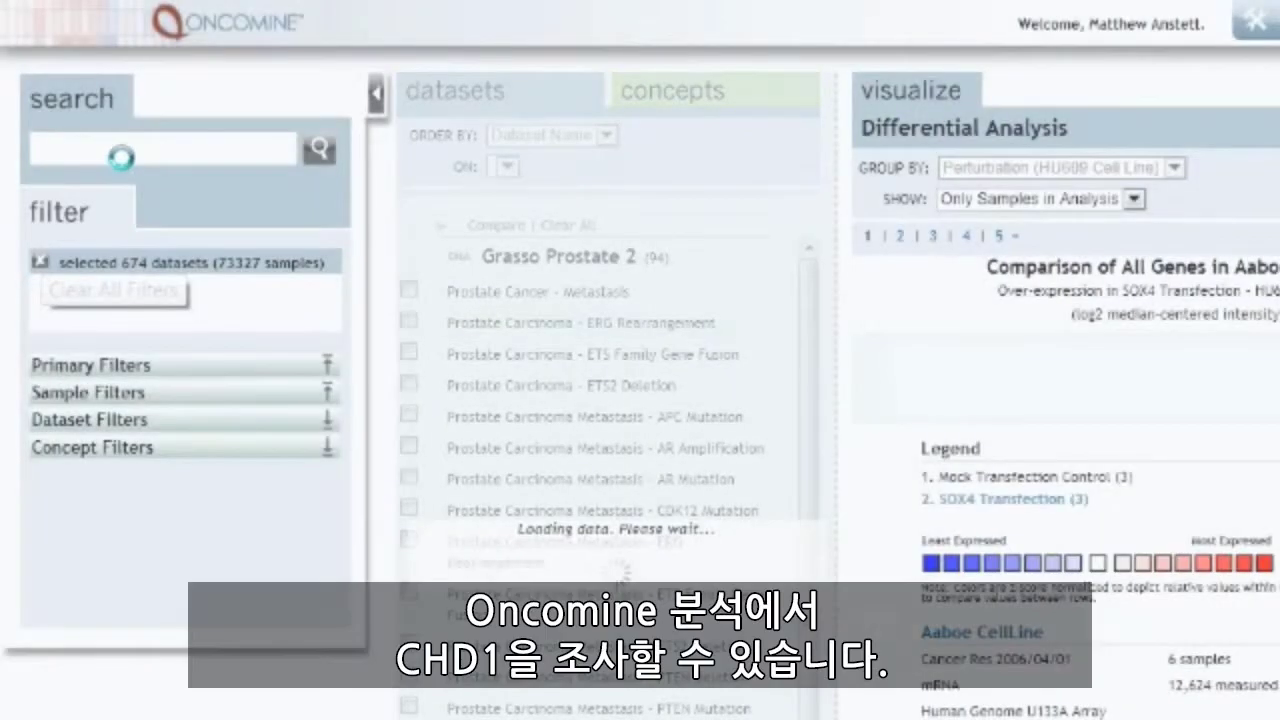
pyautogui.click(120, 150)
pyautogui.write('CHDS')
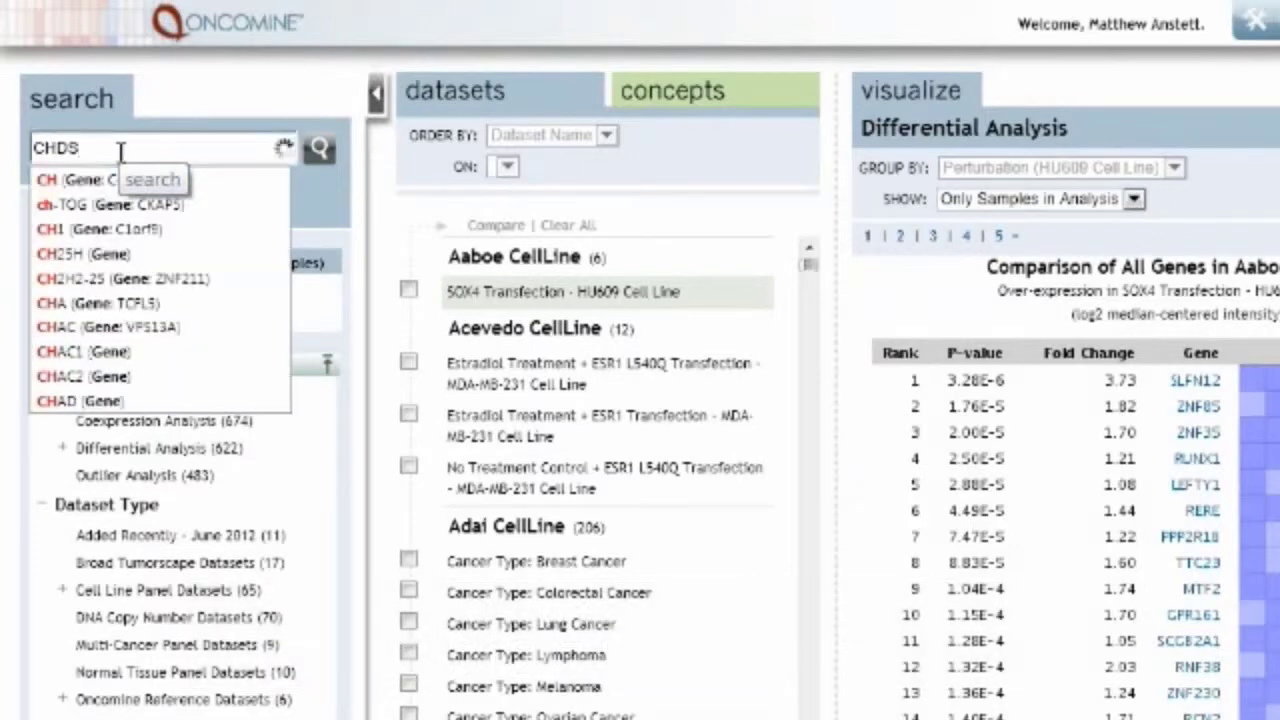
pyautogui.press('BackSpace')
pyautogui.write('1')
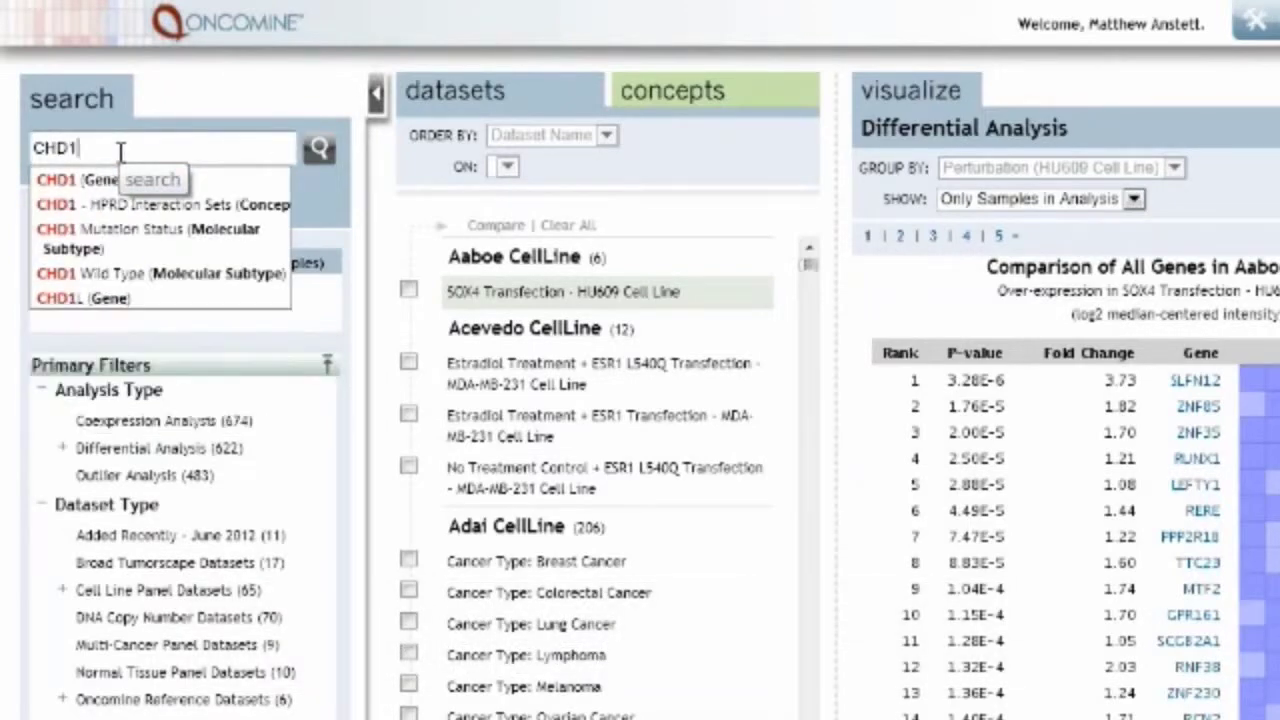
pyautogui.press('Return')
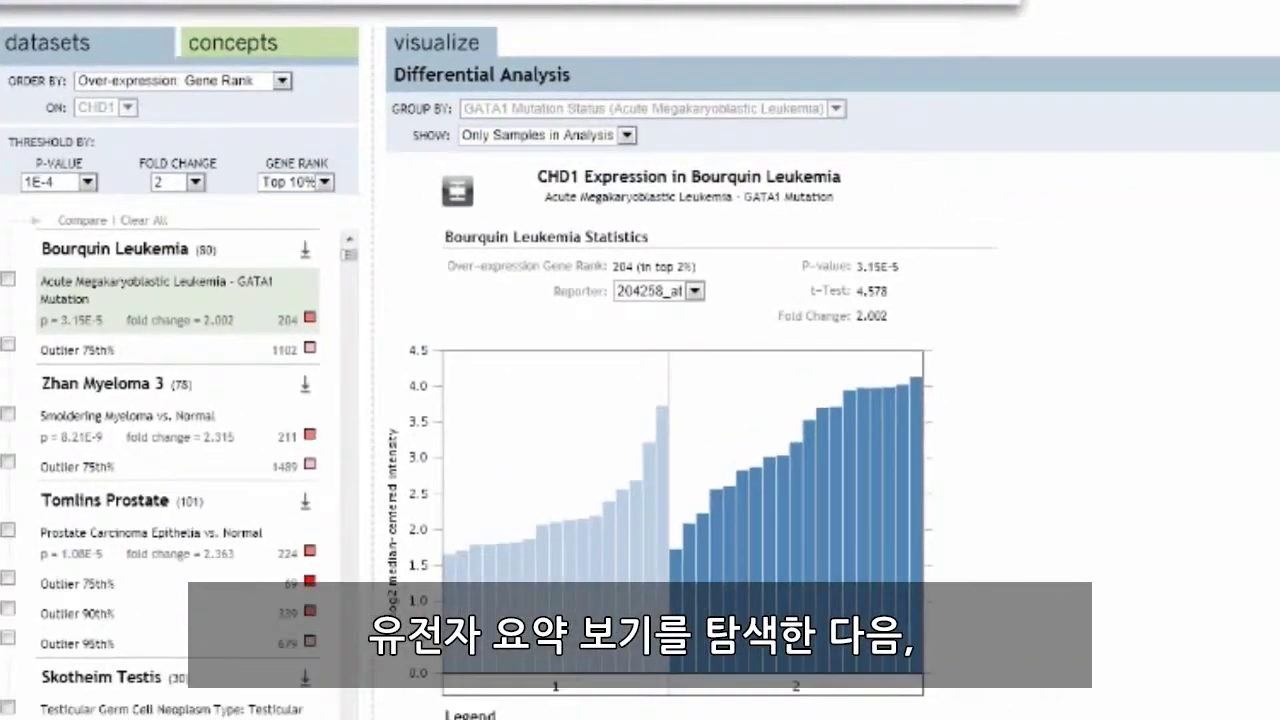
# - Open the Gene Summary view for CHD1 and bring up the under-expressed Prostate Cancer outlier analyses that meet the threshold
pyautogui.click(1200, 54)
pyautogui.click(1212, 229)
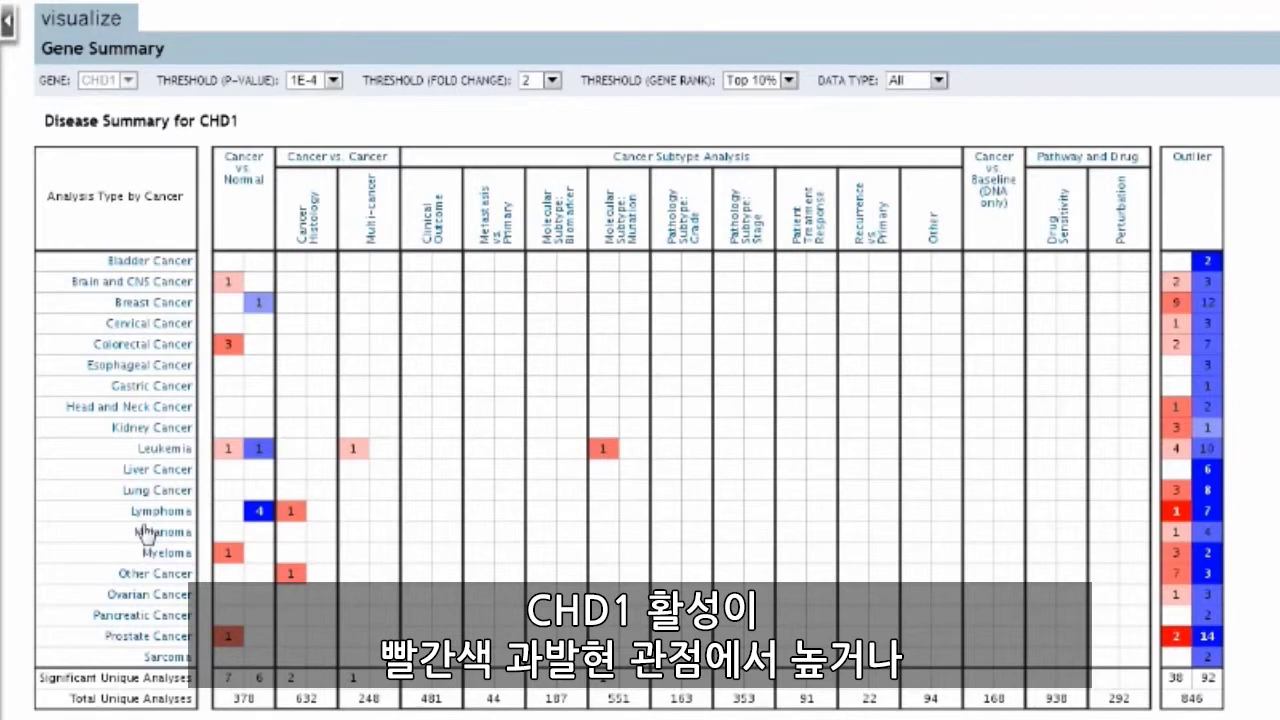
pyautogui.moveTo(231, 350)
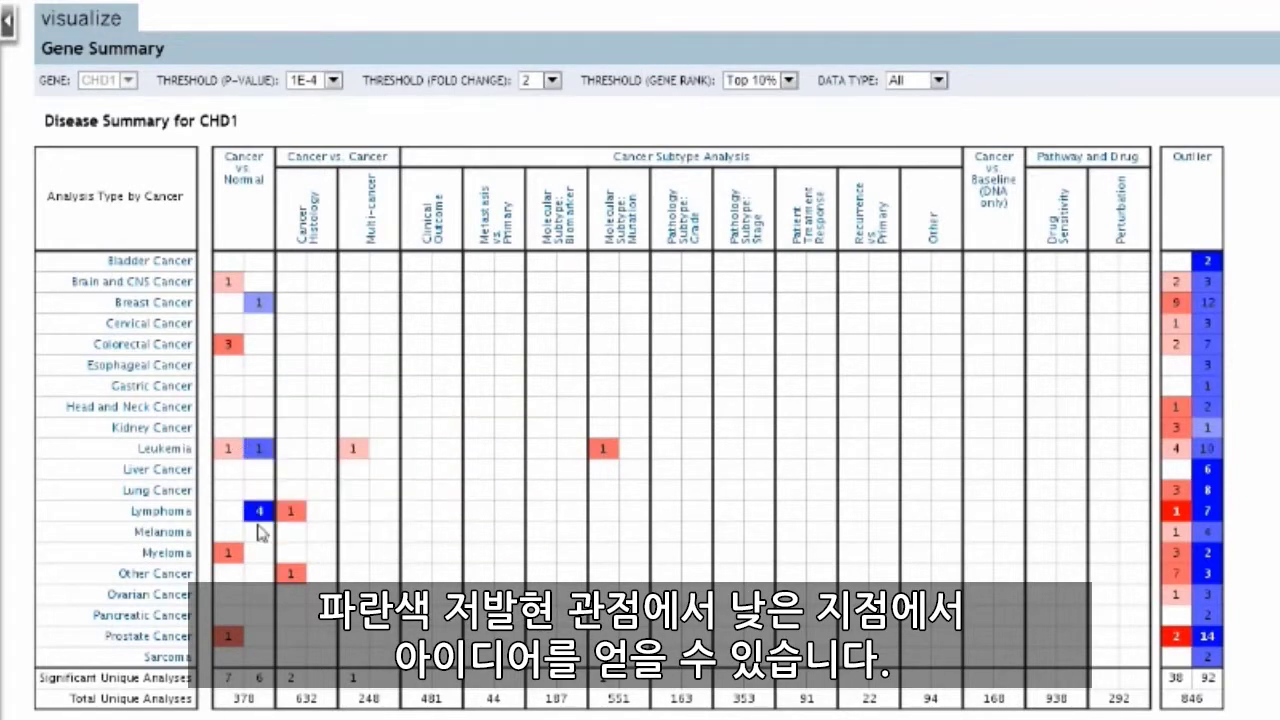
pyautogui.moveTo(264, 512)
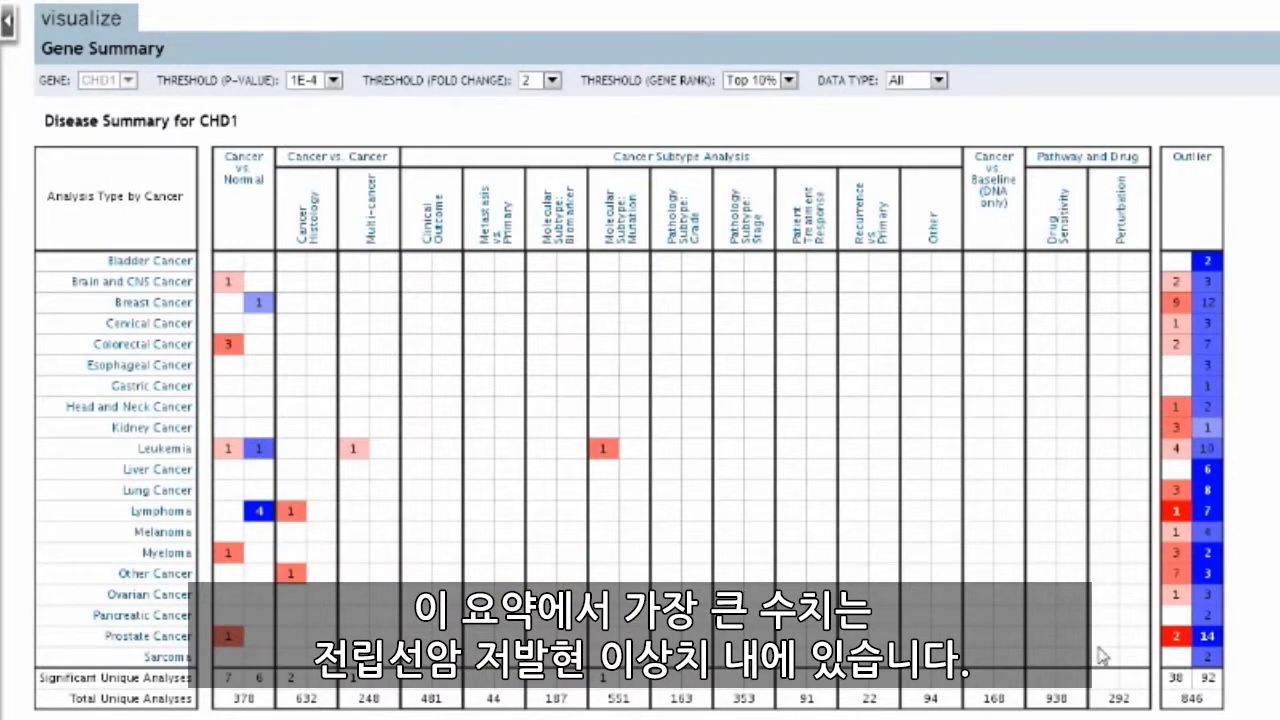
pyautogui.moveTo(1228, 658)
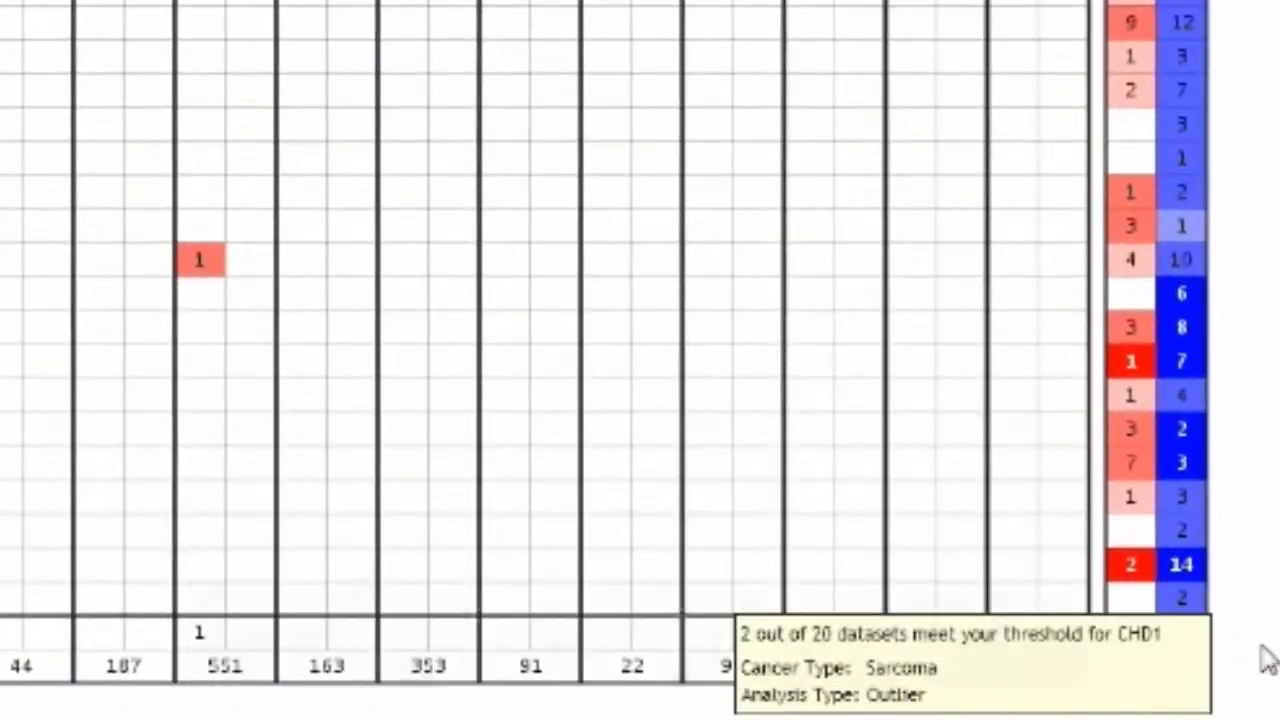
pyautogui.moveTo(1188, 570)
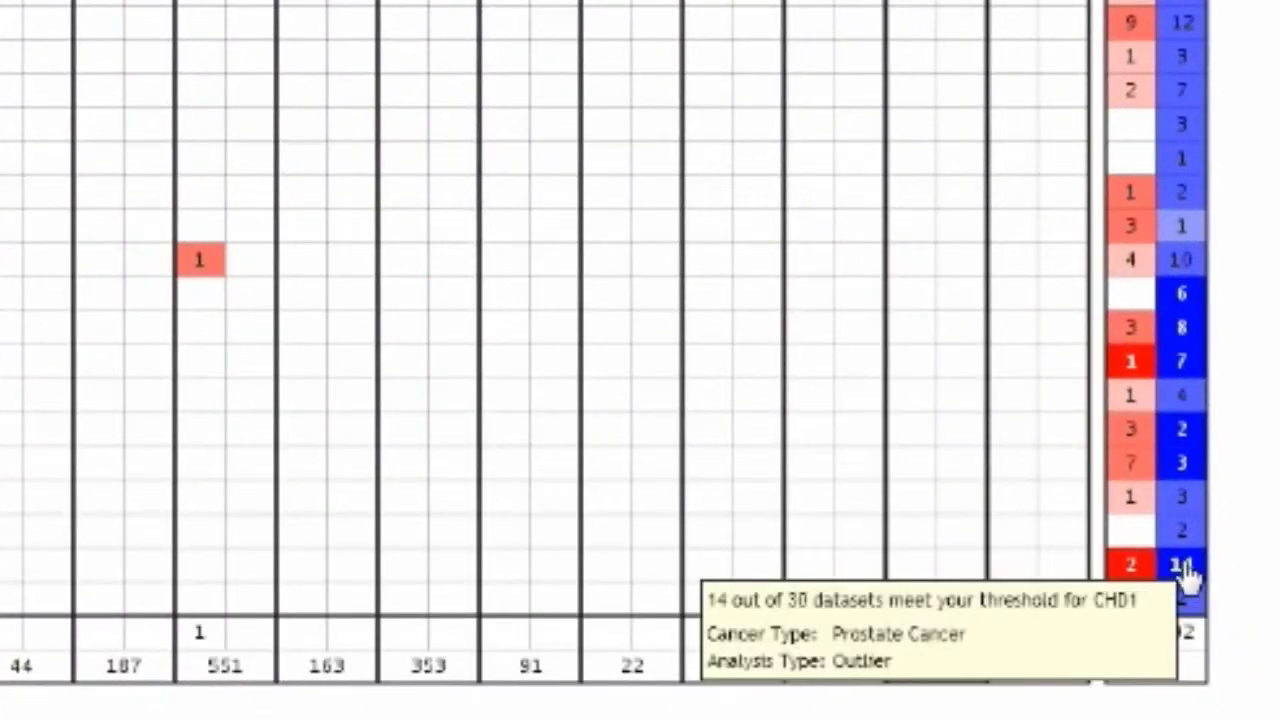
pyautogui.click(1183, 568)
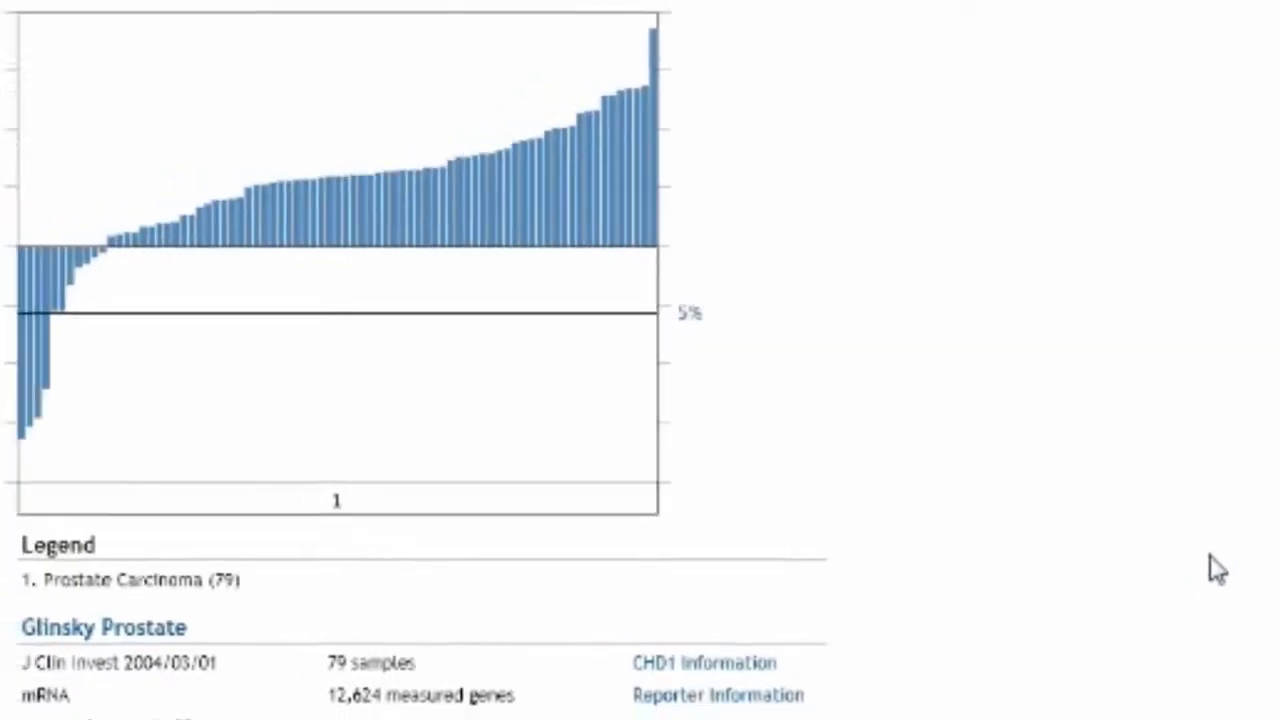
# - Examine the CHD1 outlier plots of Setlur Prostate (Outlier 10th%), Demichelis Prostate (Outlier 5th%) and Taylor Prostate (Outlier 10th%)
pyautogui.moveTo(672, 285)
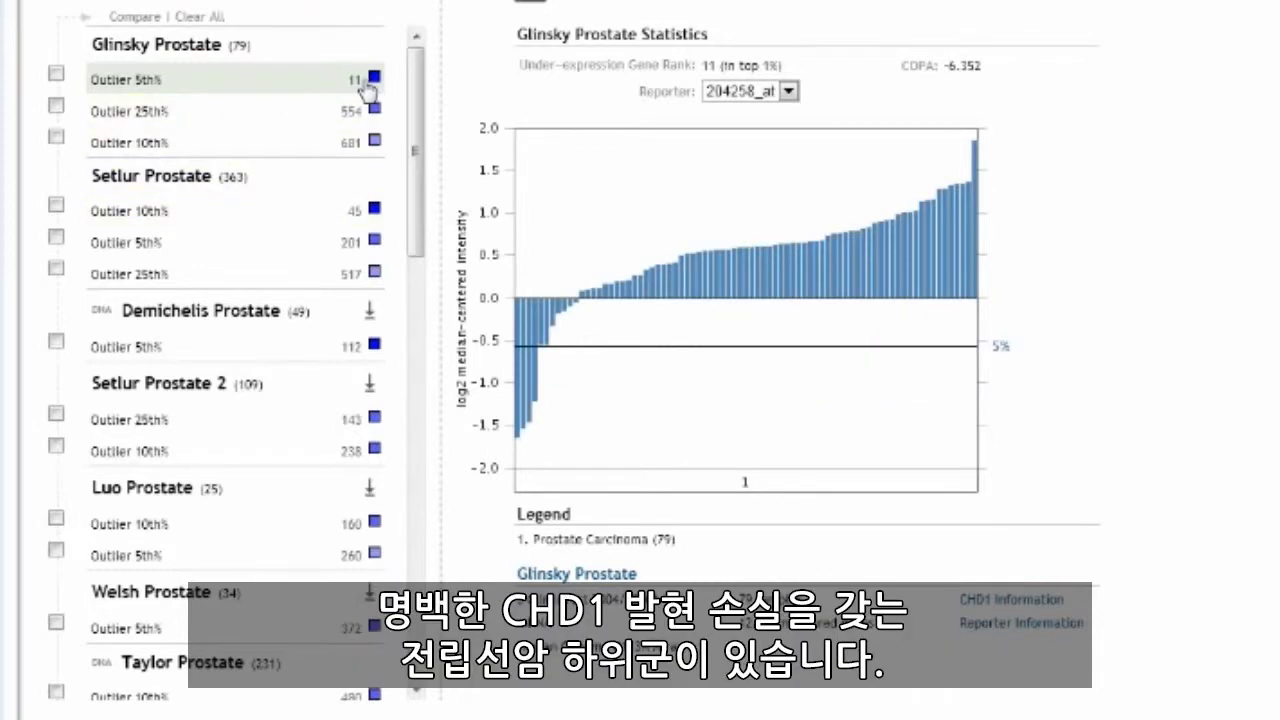
pyautogui.moveTo(518, 420)
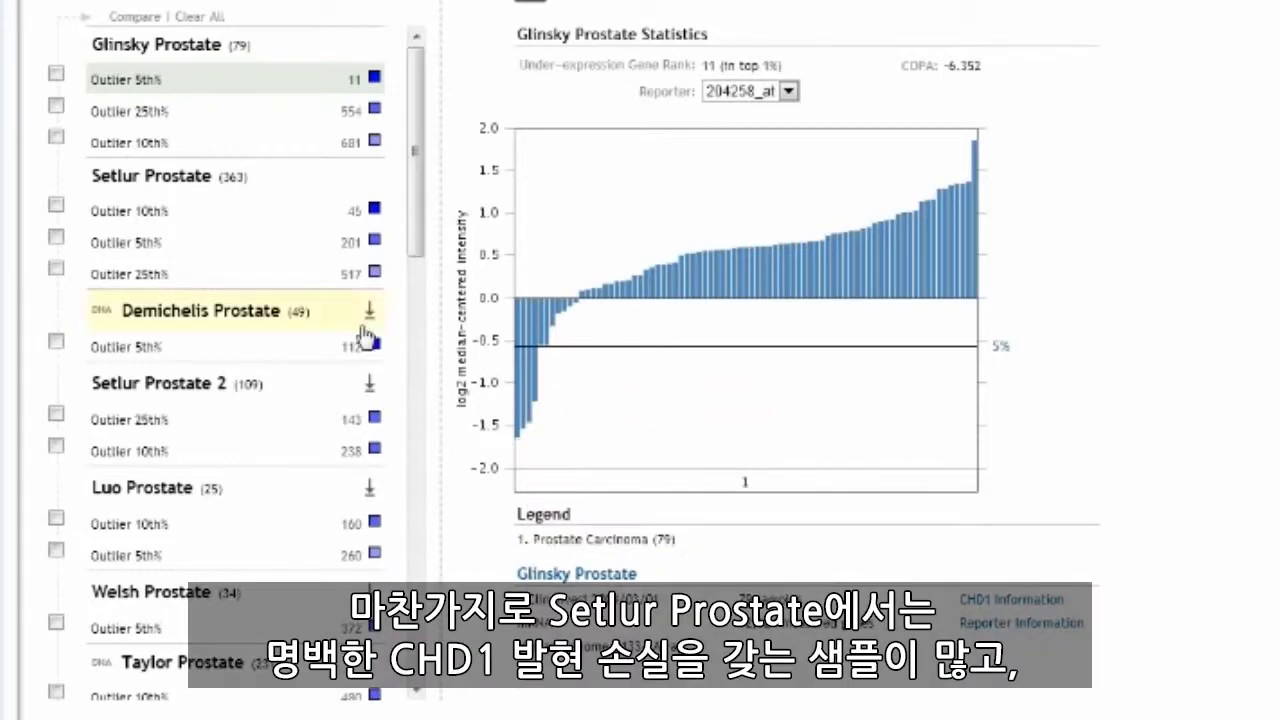
pyautogui.click(133, 216)
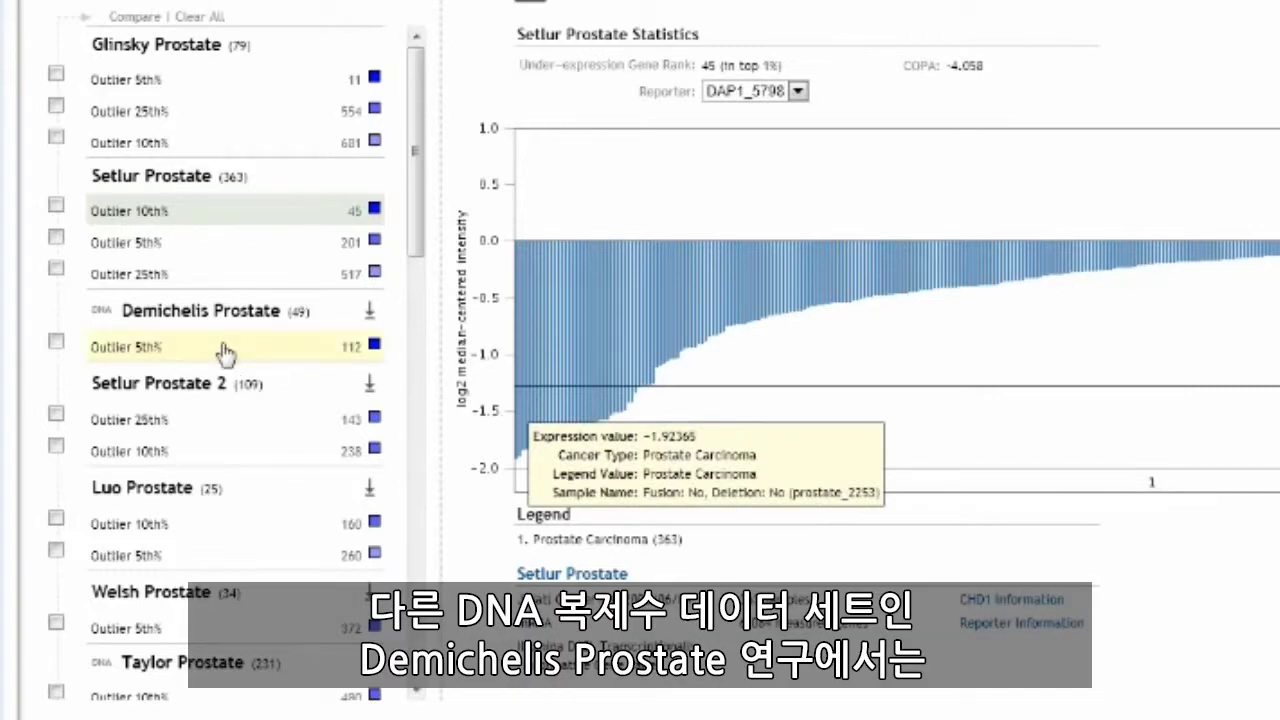
pyautogui.click(229, 350)
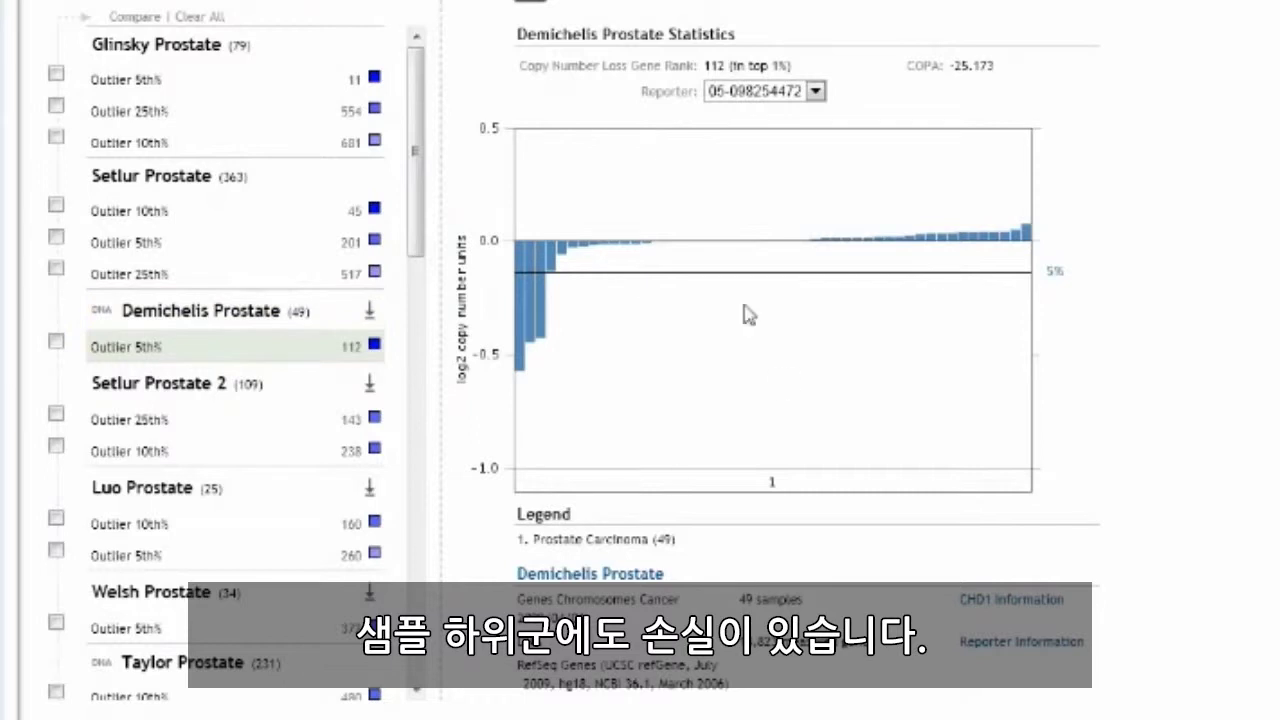
pyautogui.moveTo(555, 335)
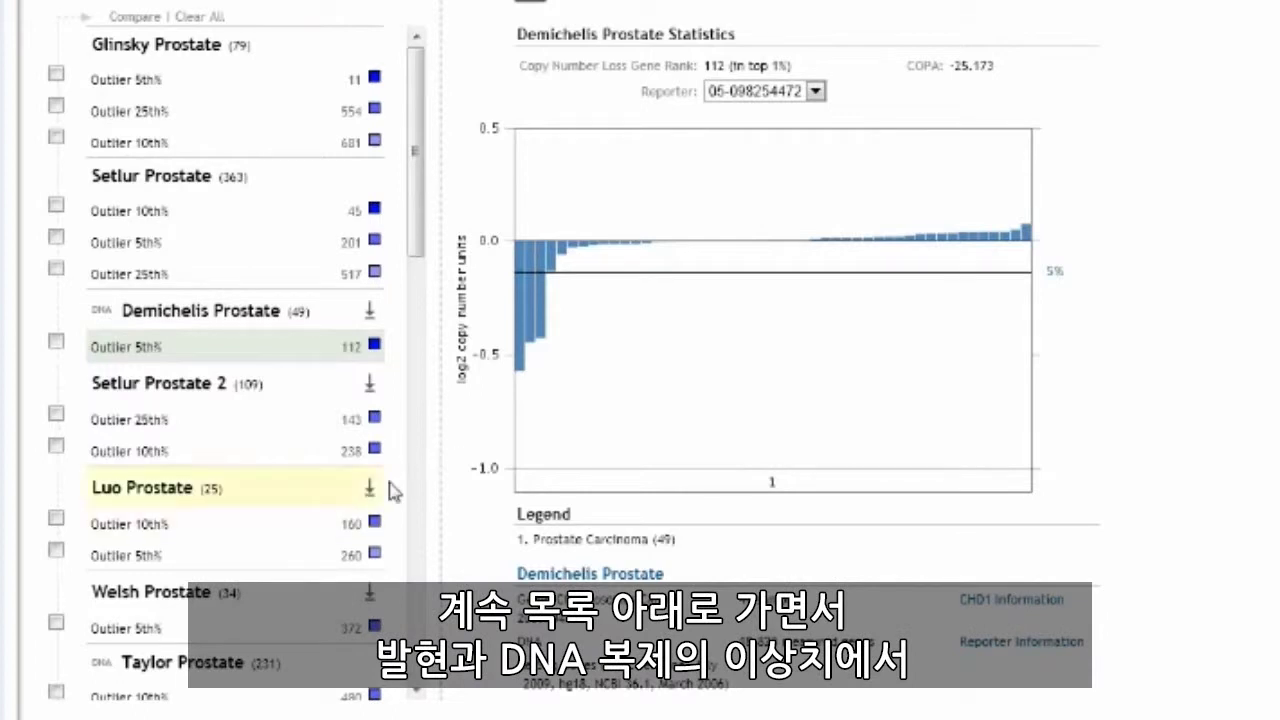
pyautogui.moveTo(413, 212); pyautogui.dragTo(366, 274)
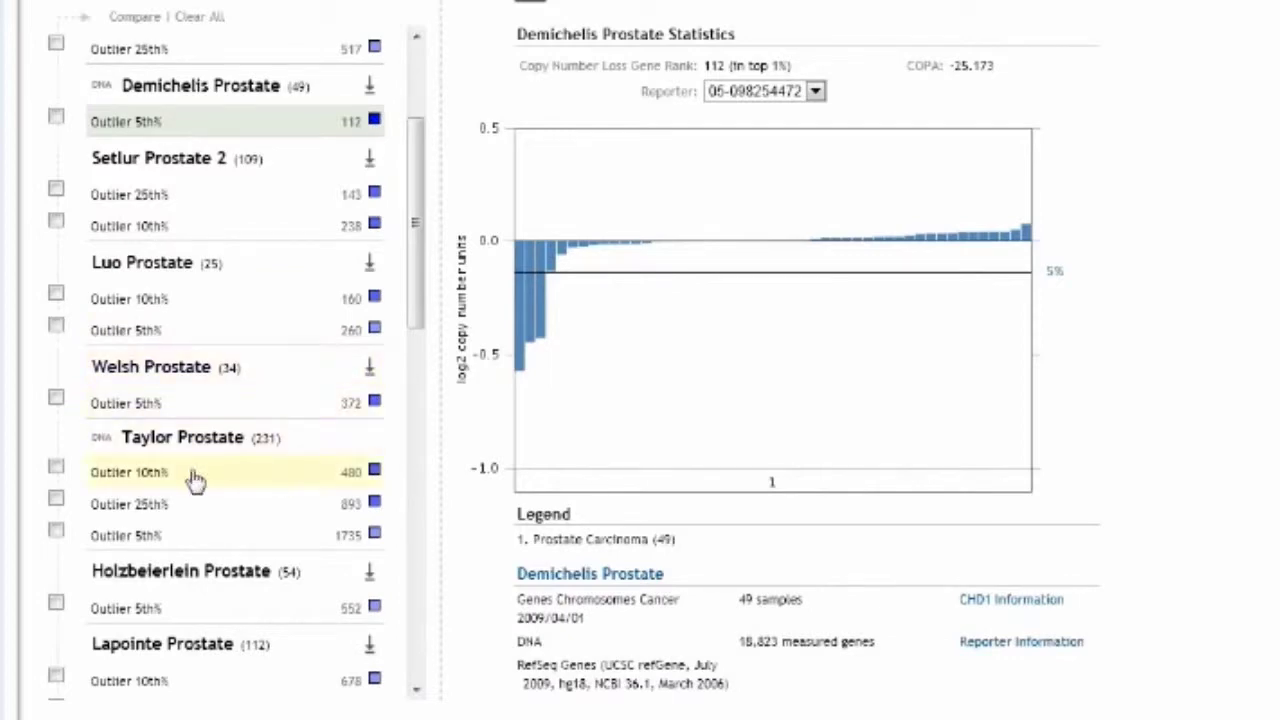
pyautogui.click(163, 487)
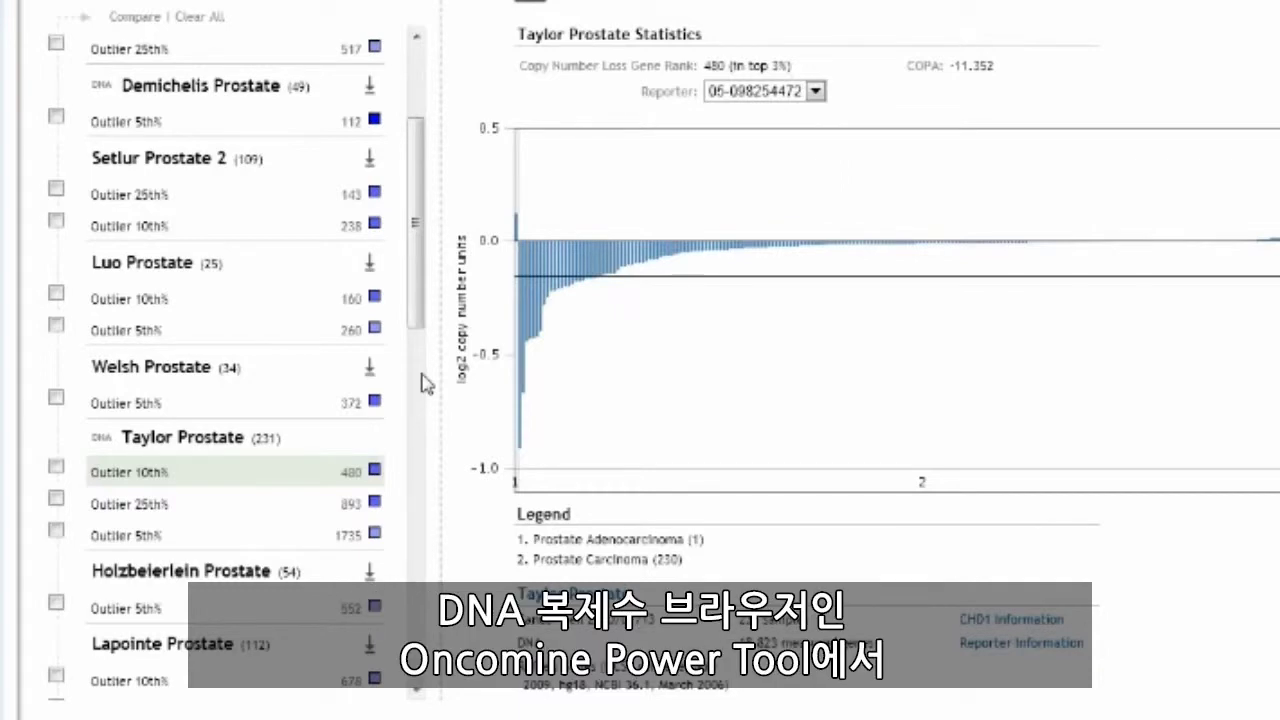
pyautogui.moveTo(578, 262)
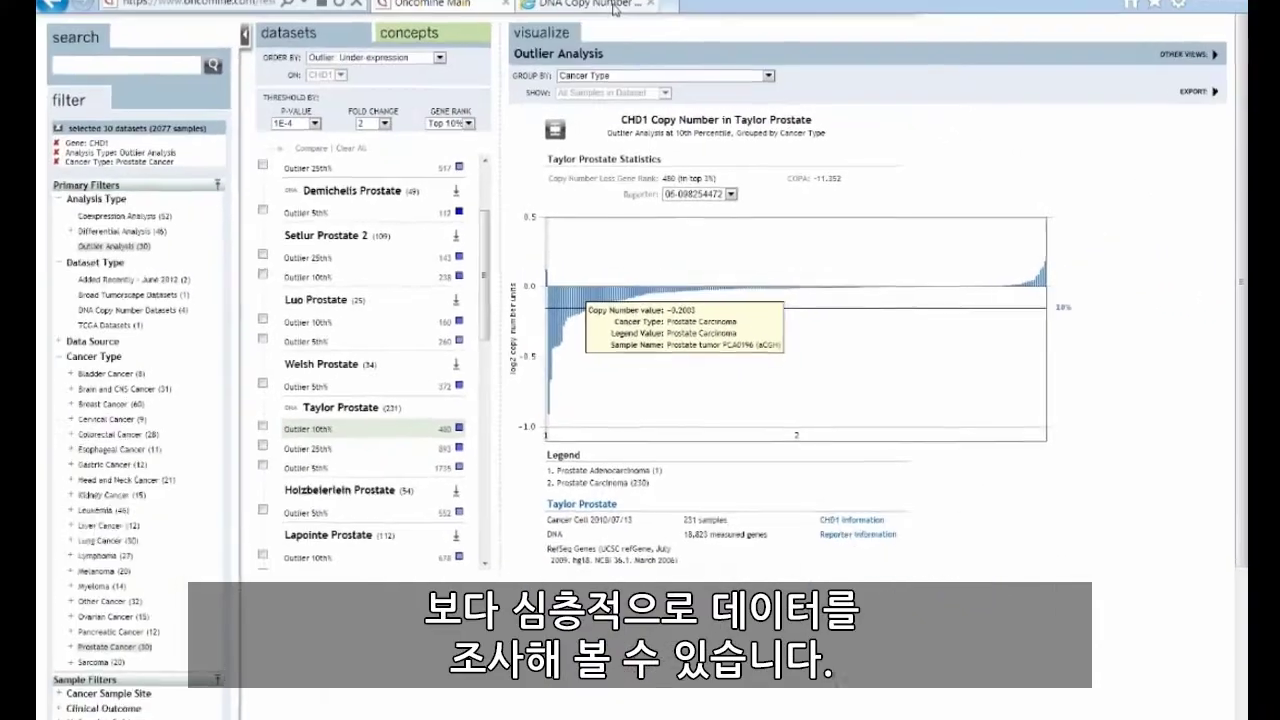
# - Switch to the DNA Copy Number browser, enlarge the Genome Browser plot and filter it to the gene CHD1
pyautogui.click(614, 6)
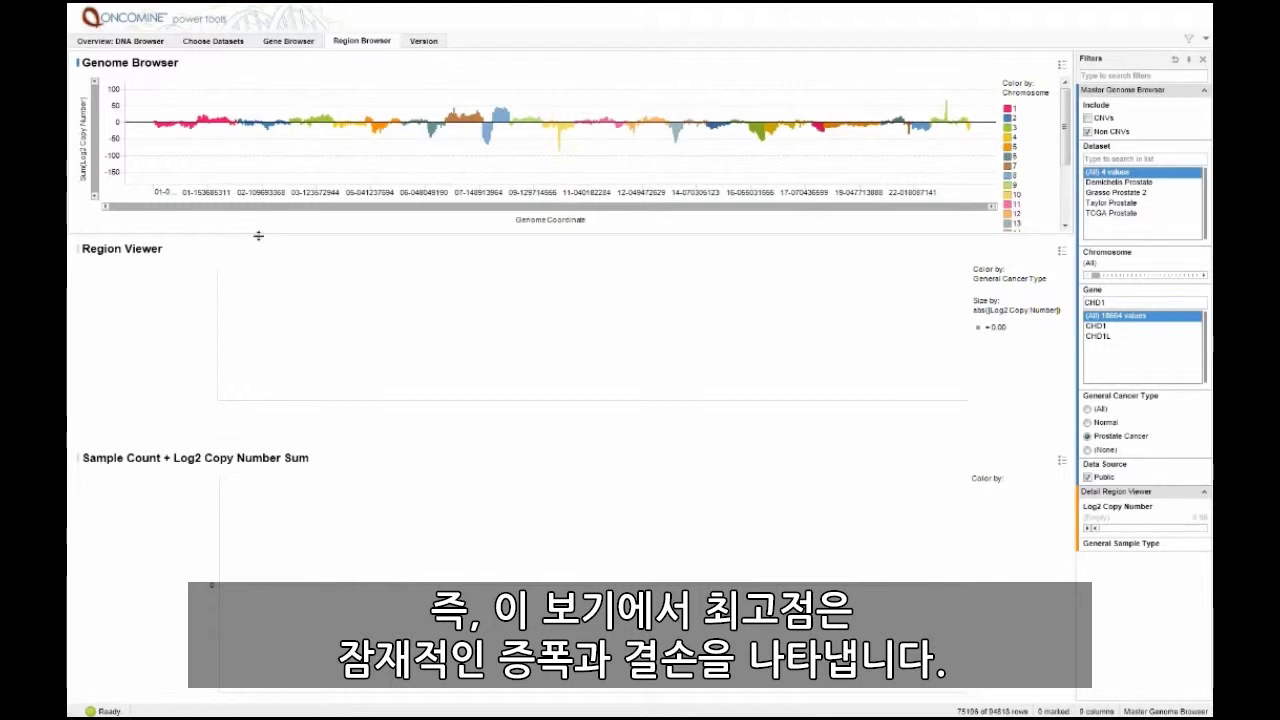
pyautogui.moveTo(258, 242); pyautogui.dragTo(246, 331)
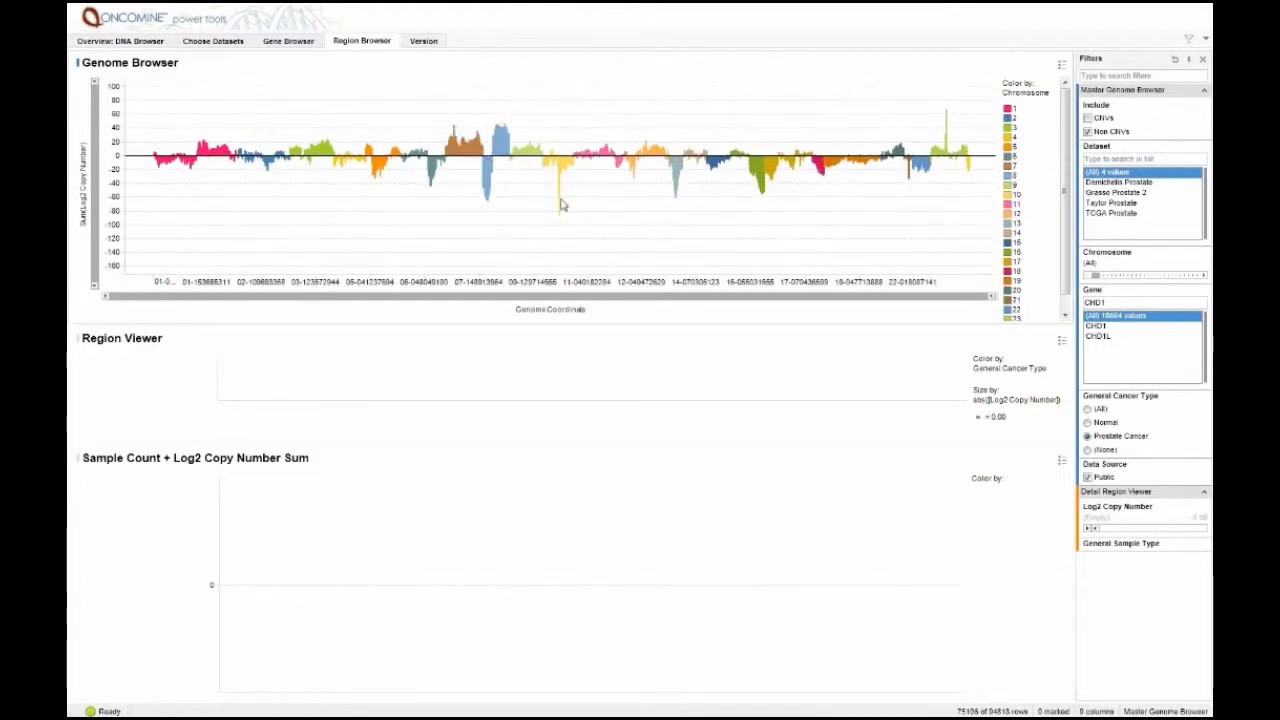
pyautogui.moveTo(1108, 302); pyautogui.dragTo(1066, 300)
pyautogui.write('C')
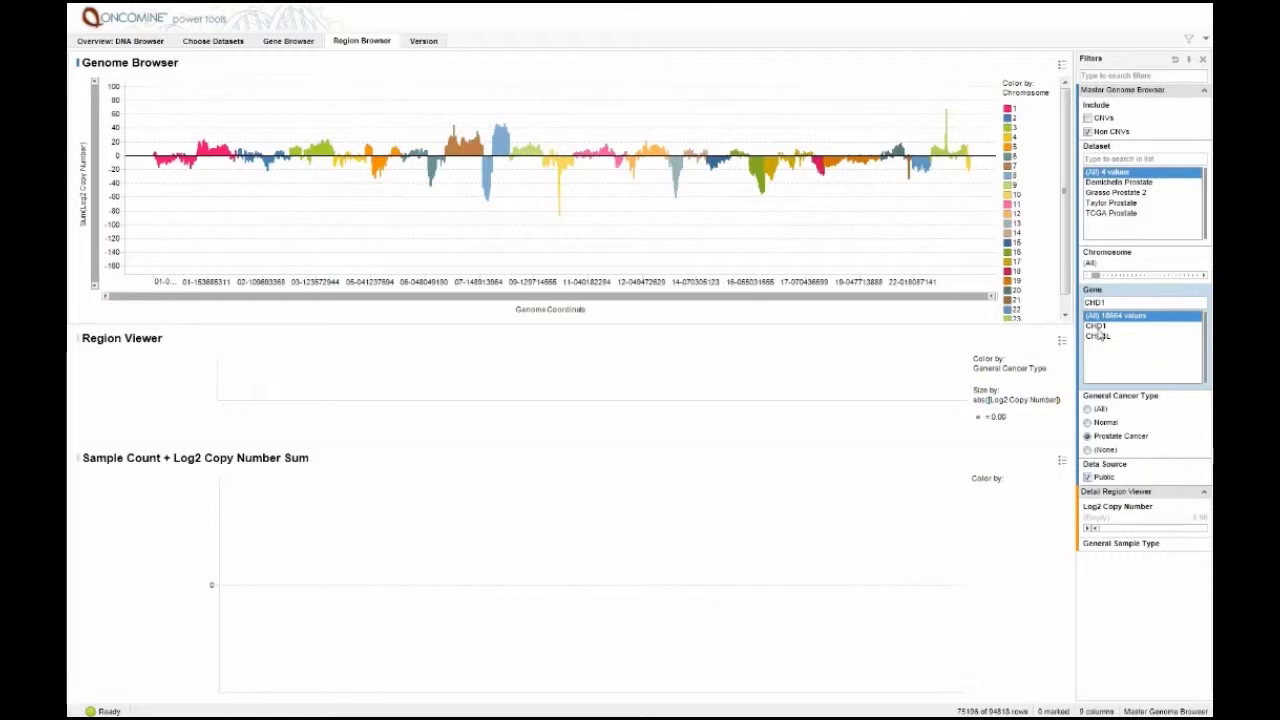
pyautogui.click(1096, 326)
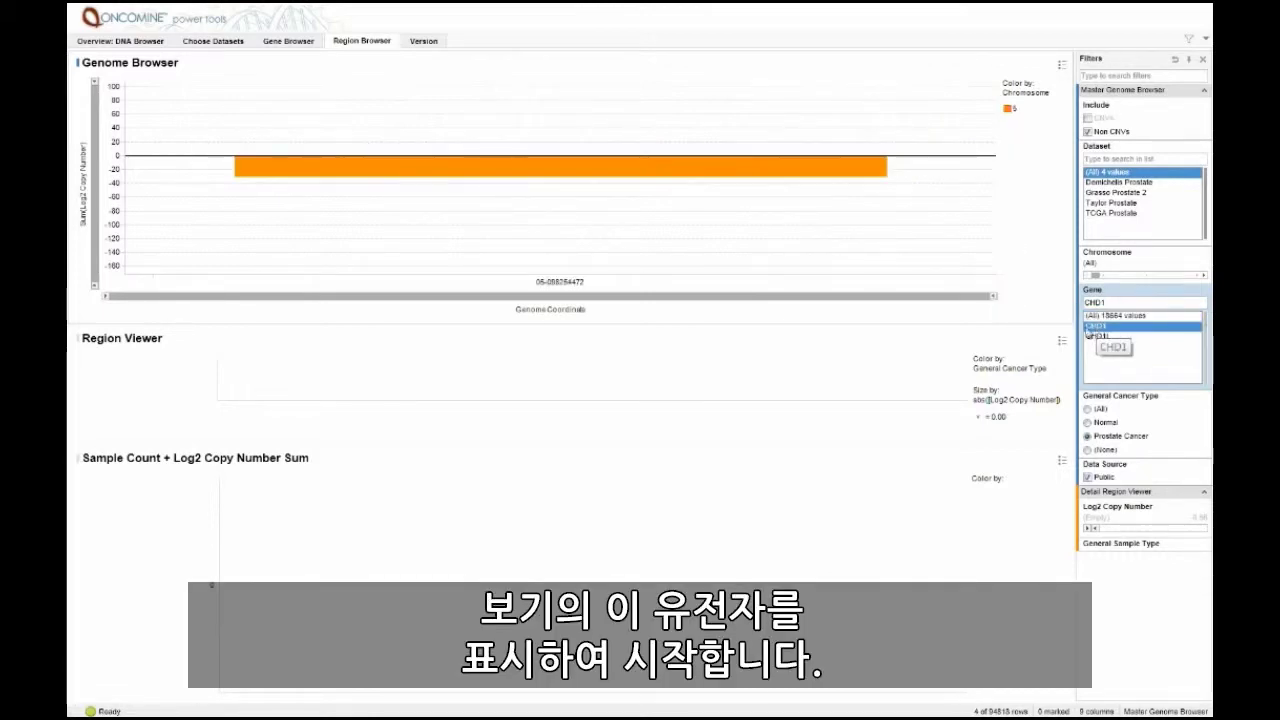
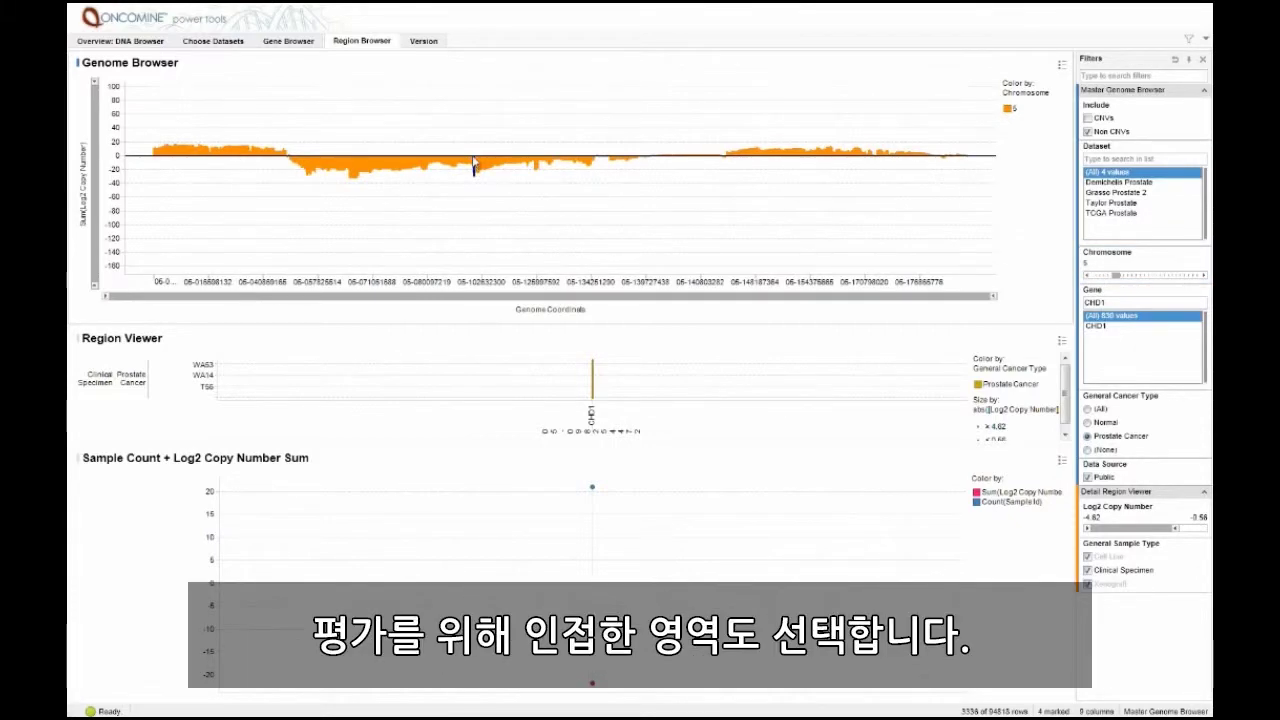
# - Mark the region adjacent to CHD1 on chromosome 5 in the Genome Browser and give the Region Viewer more height
pyautogui.moveTo(465, 150); pyautogui.dragTo(489, 186)
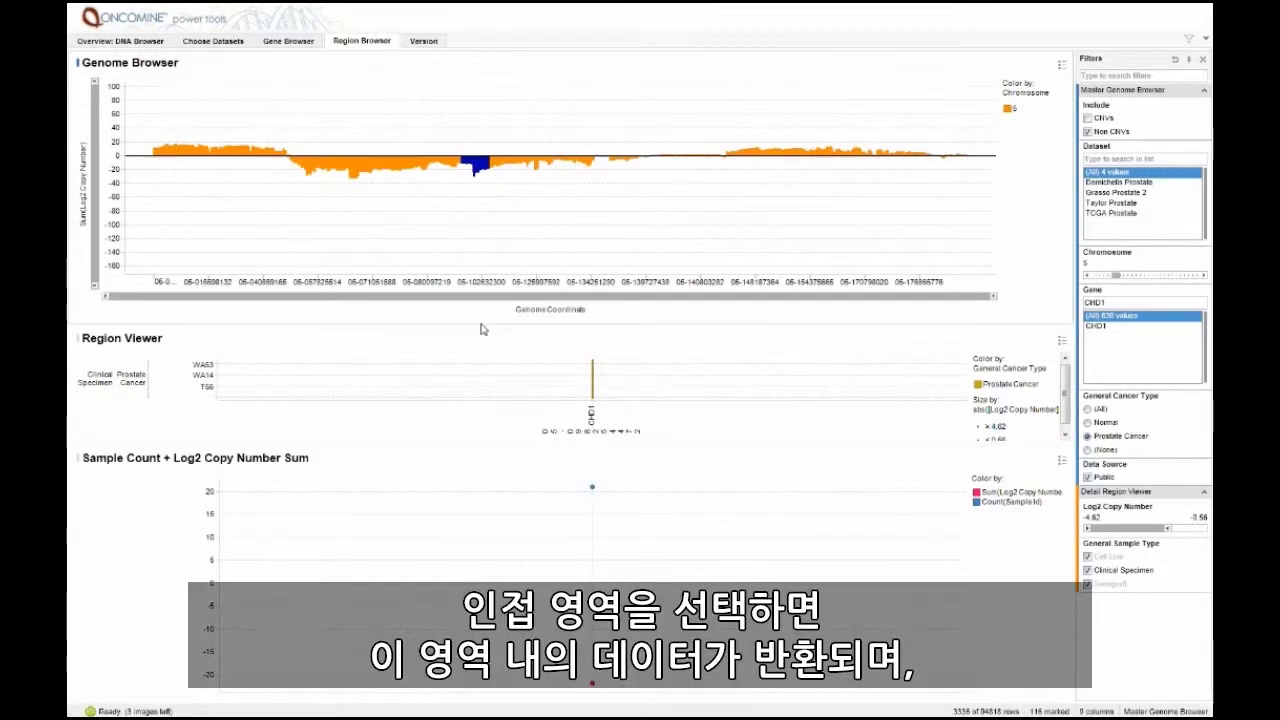
pyautogui.moveTo(490, 208); pyautogui.dragTo(490, 200)
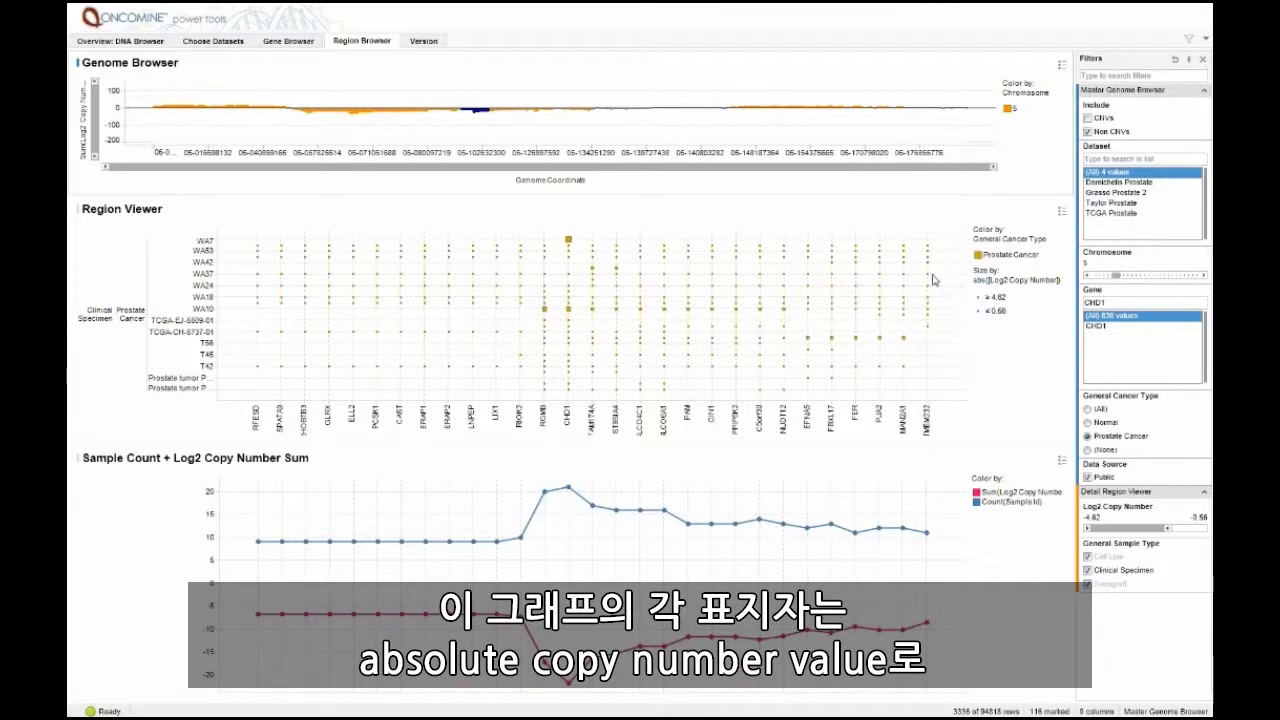
pyautogui.moveTo(569, 240)
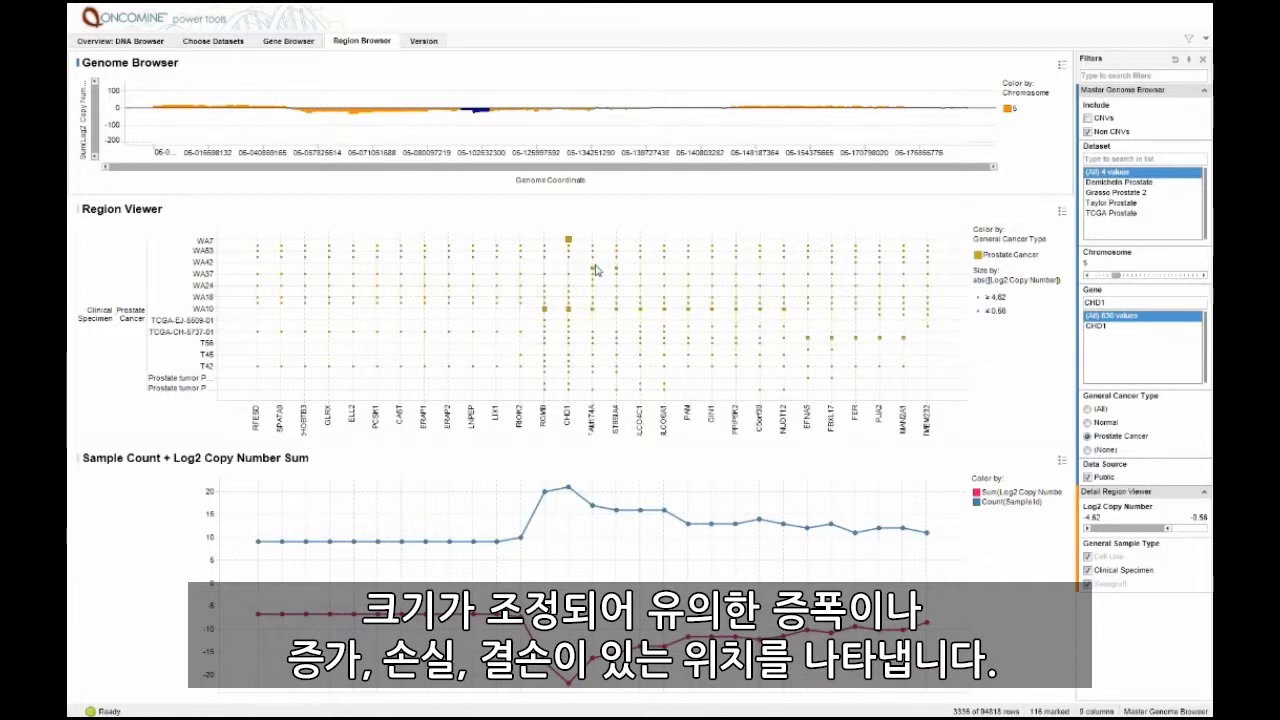
pyautogui.moveTo(640, 312)
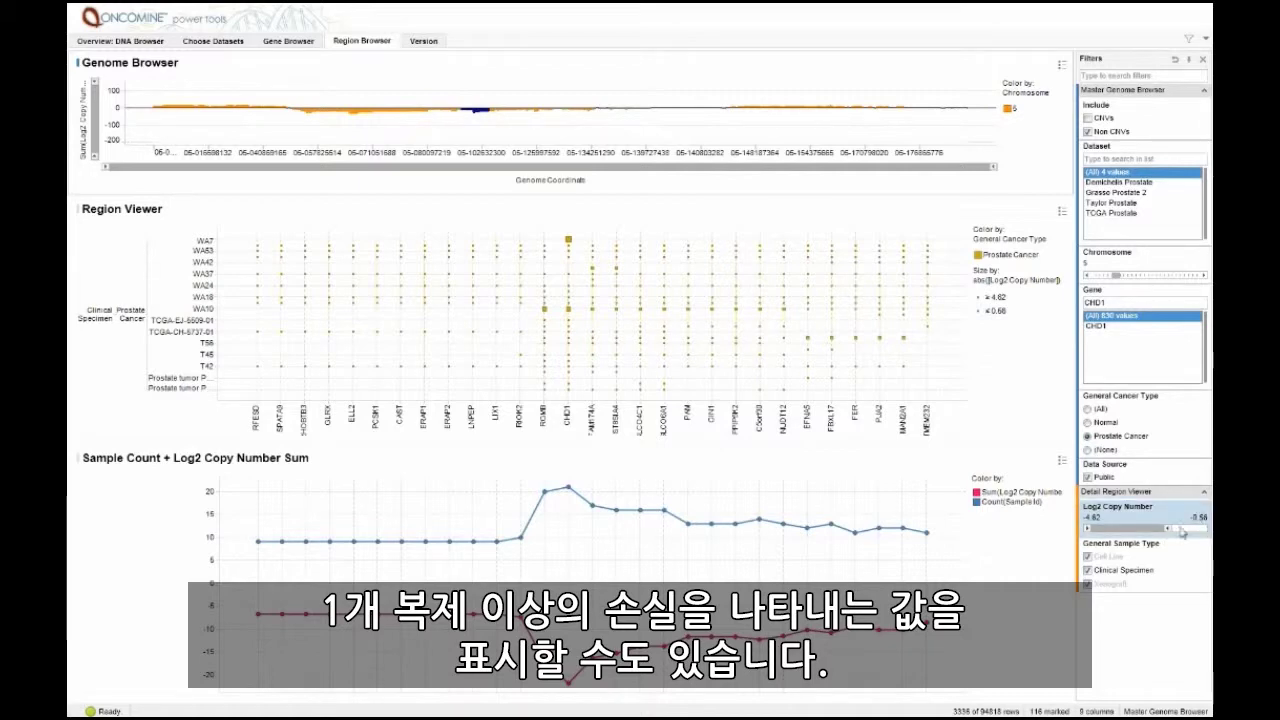
pyautogui.moveTo(1200, 524)
pyautogui.moveTo(1130, 520)
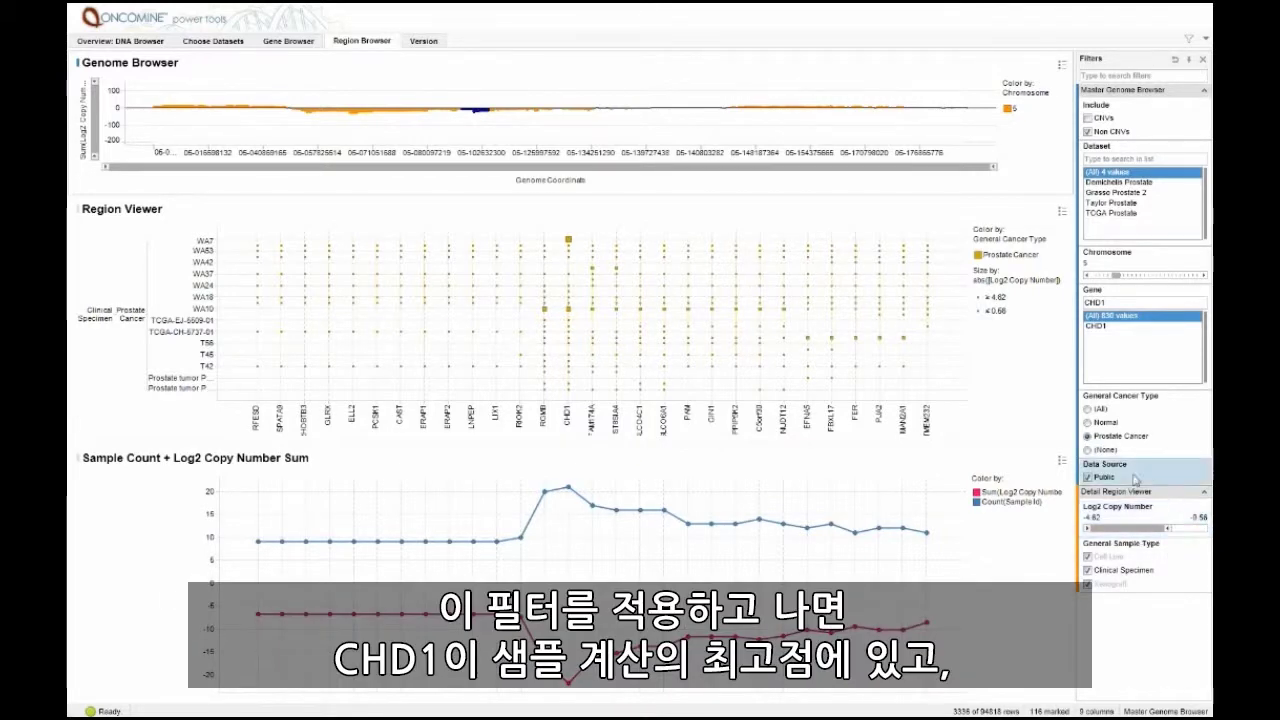
# - Mark the CHD1 data points across all samples in the Region Viewer and shrink the Genome Browser plot further
pyautogui.click(557, 224)
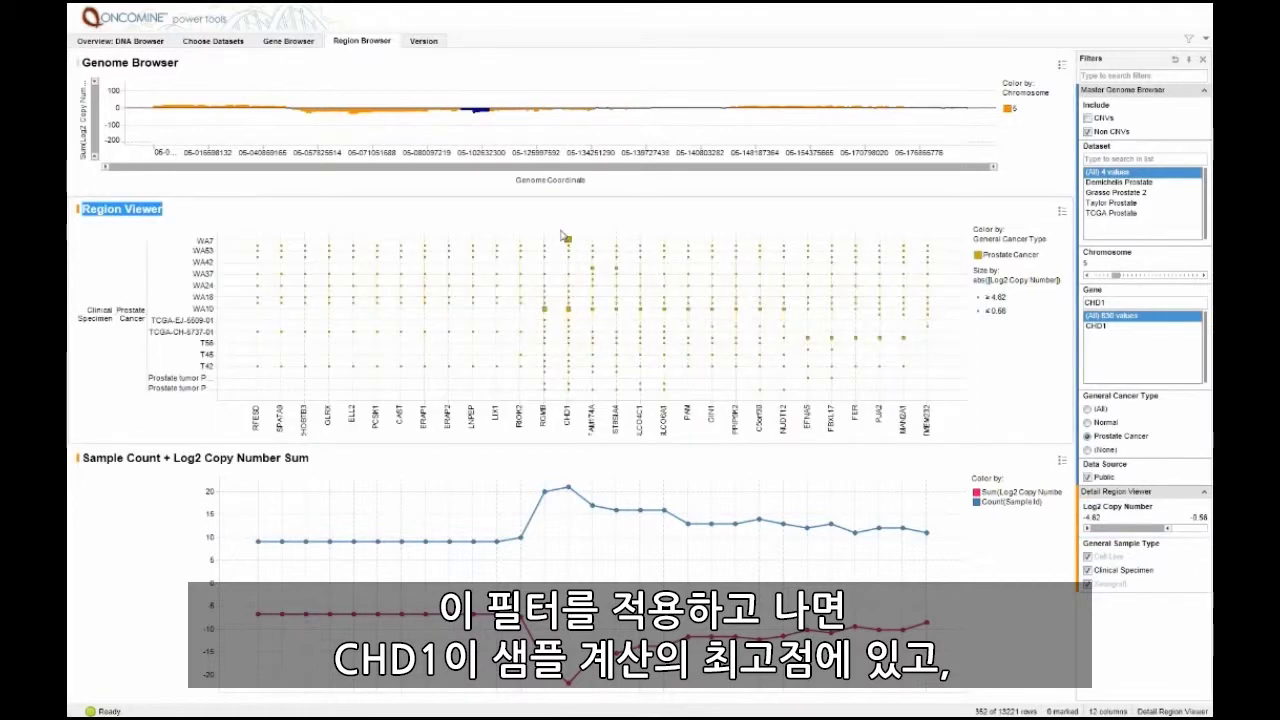
pyautogui.moveTo(562, 236); pyautogui.dragTo(574, 500)
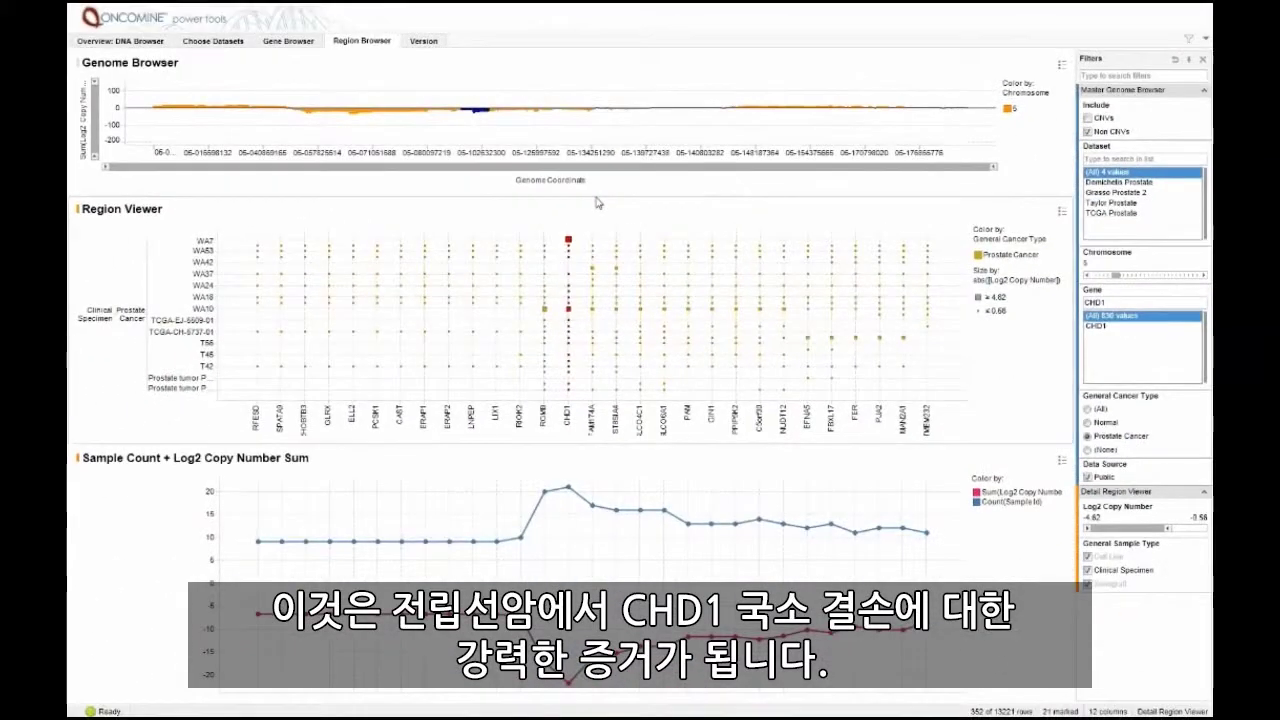
pyautogui.moveTo(594, 197); pyautogui.dragTo(608, 138)
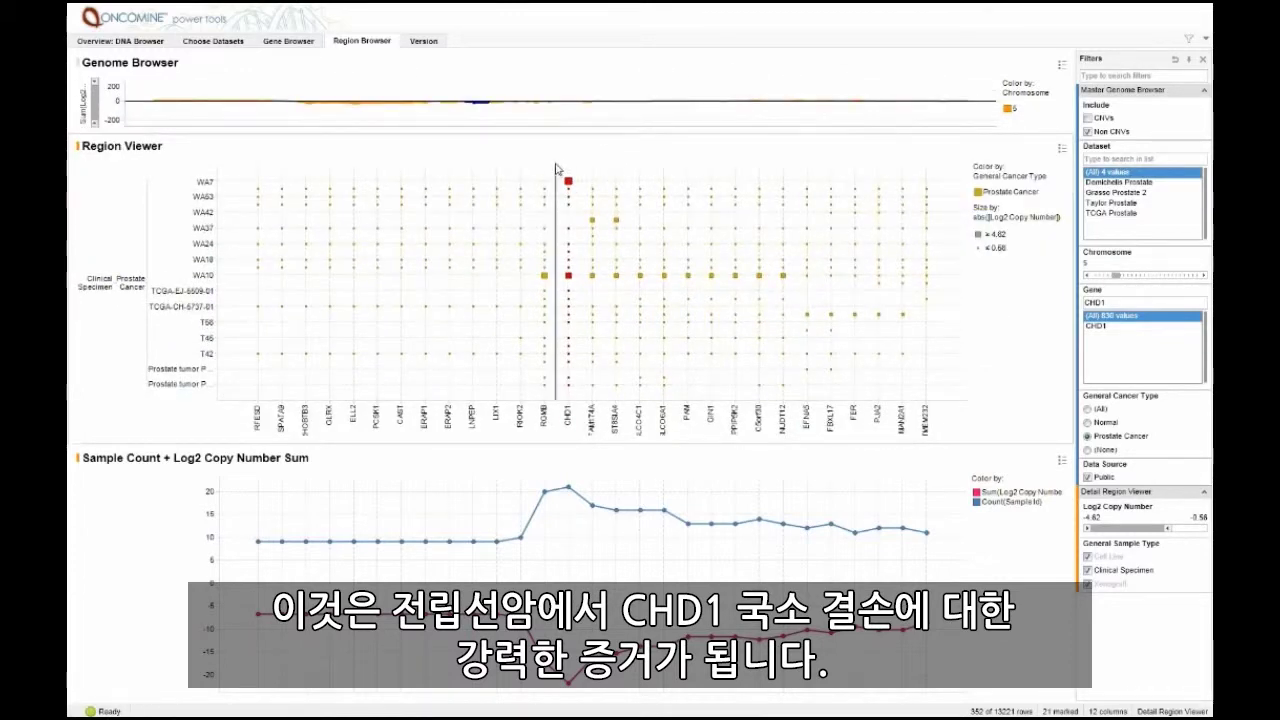
pyautogui.moveTo(564, 174); pyautogui.dragTo(586, 453)
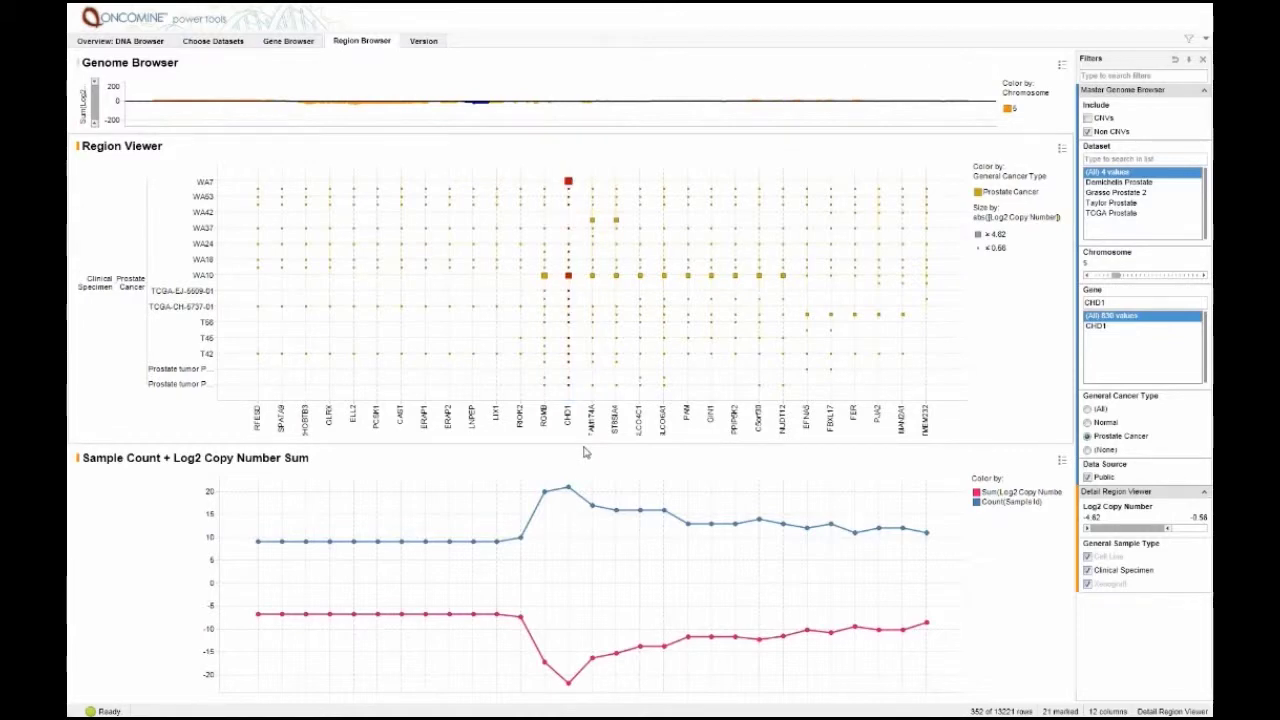